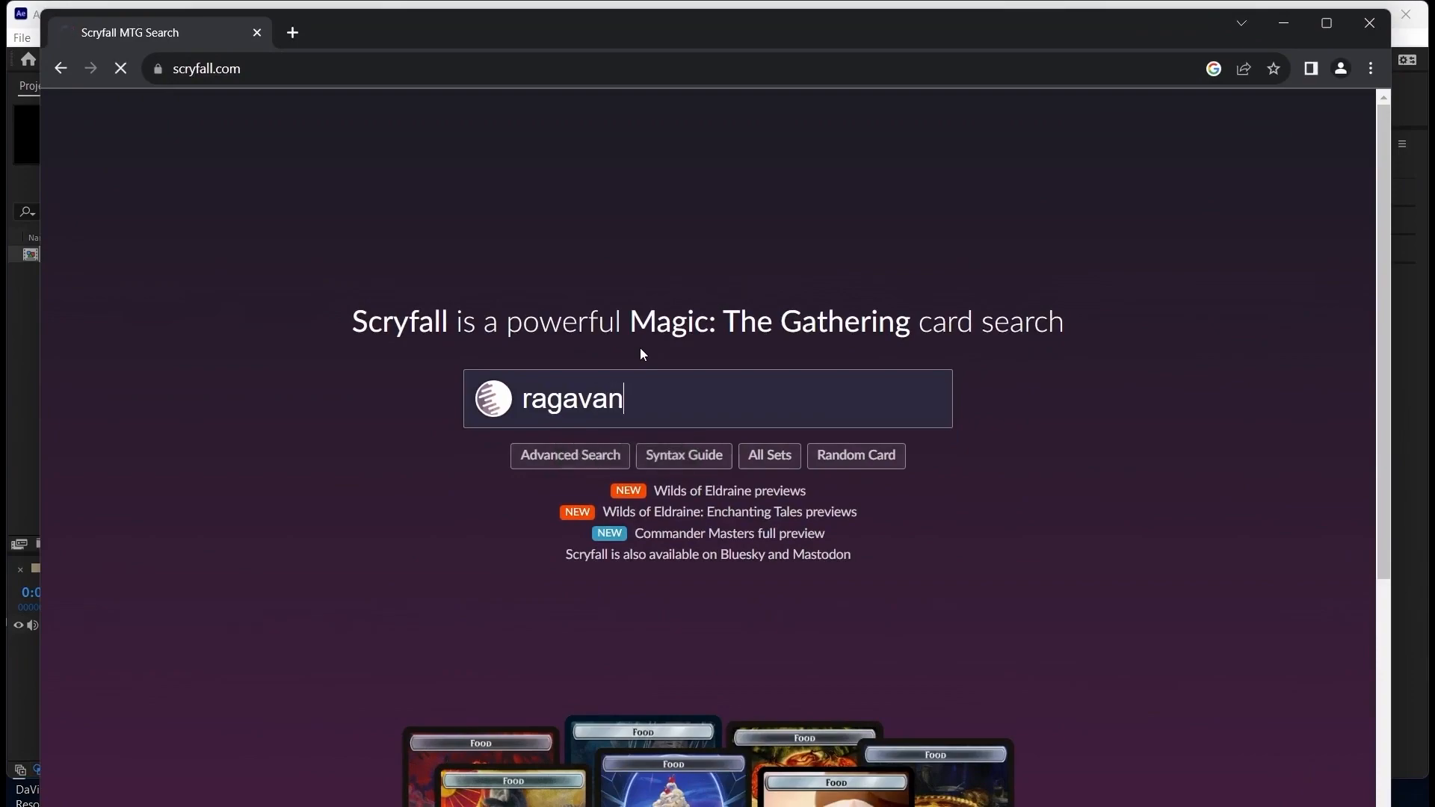
# Open the Ragavan, Nimble Pilferer card from the search results and download its PNG image
pyautogui.click(383, 359)
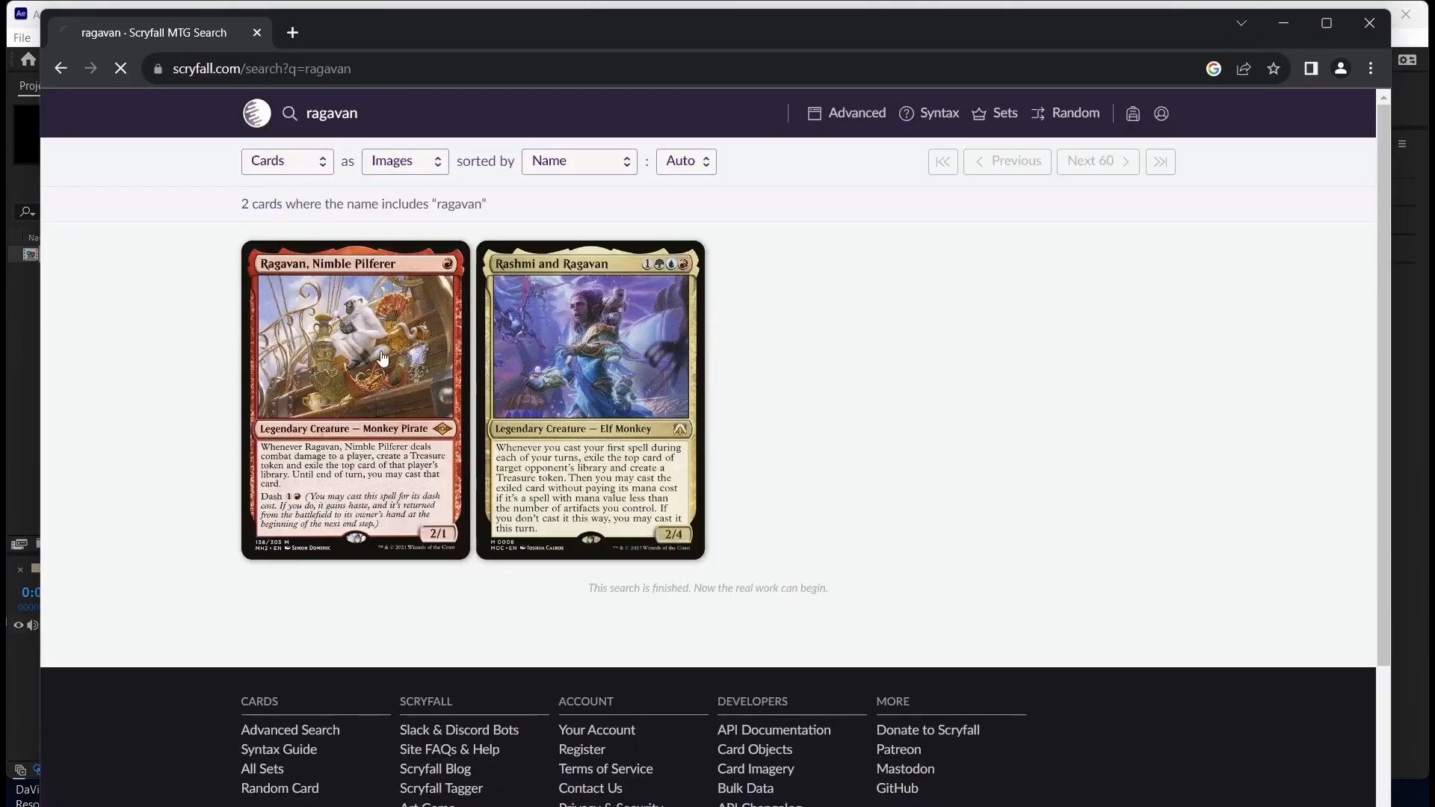
pyautogui.scroll(-4, 1053, 516)
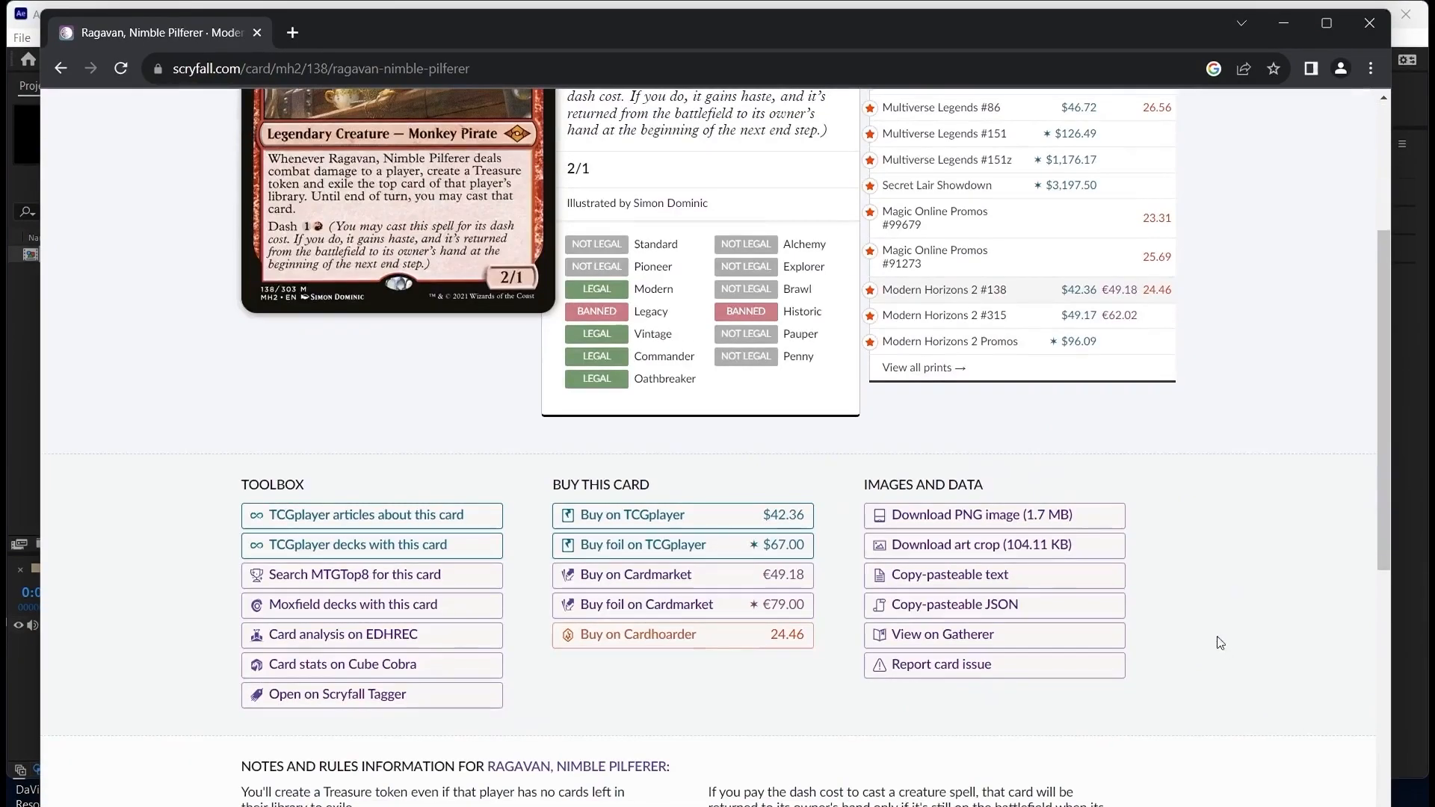
pyautogui.click(1015, 529)
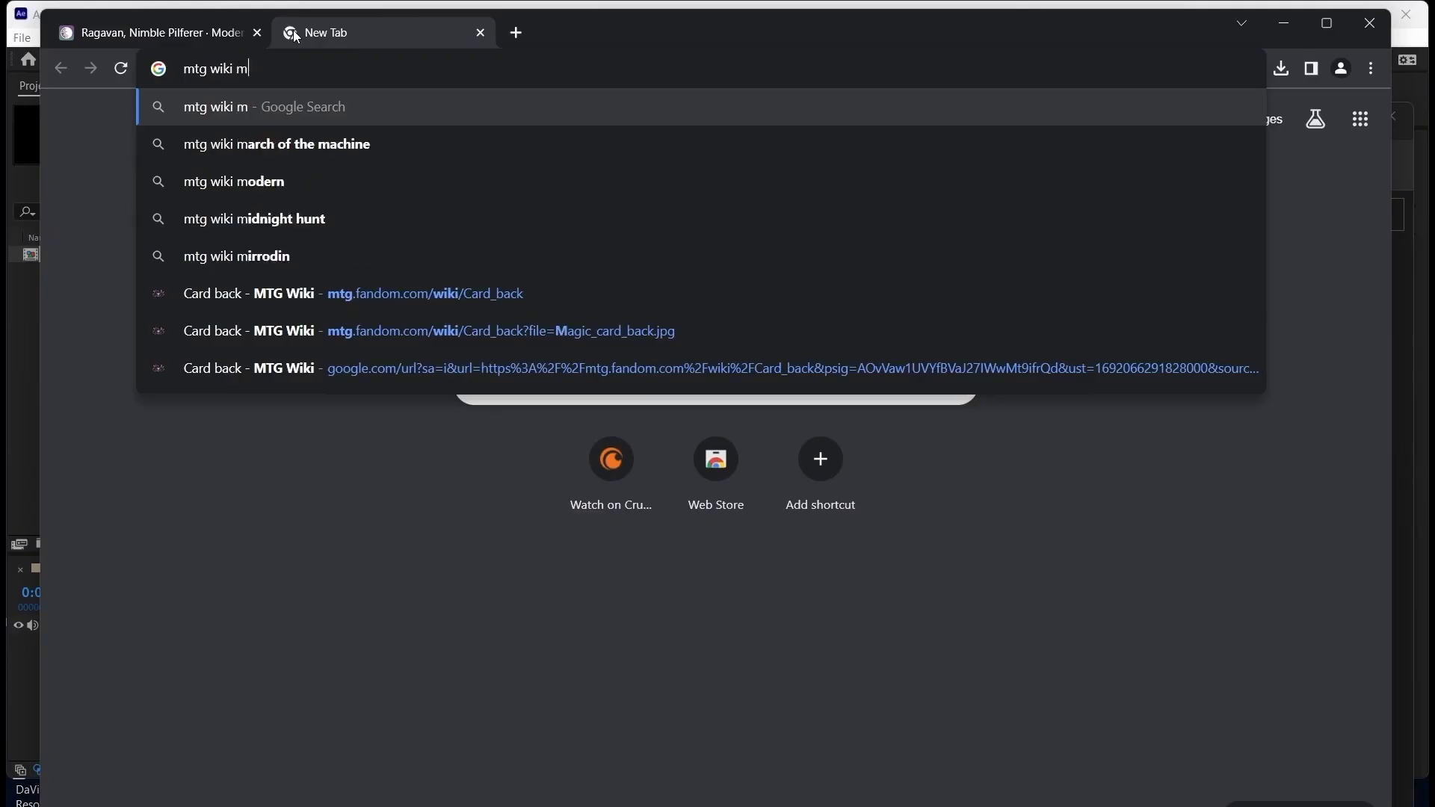
# Search the web for "mtg wiki magic back" and open the MTG Wiki article on the card back
pyautogui.write('agic back')
pyautogui.press('Return')
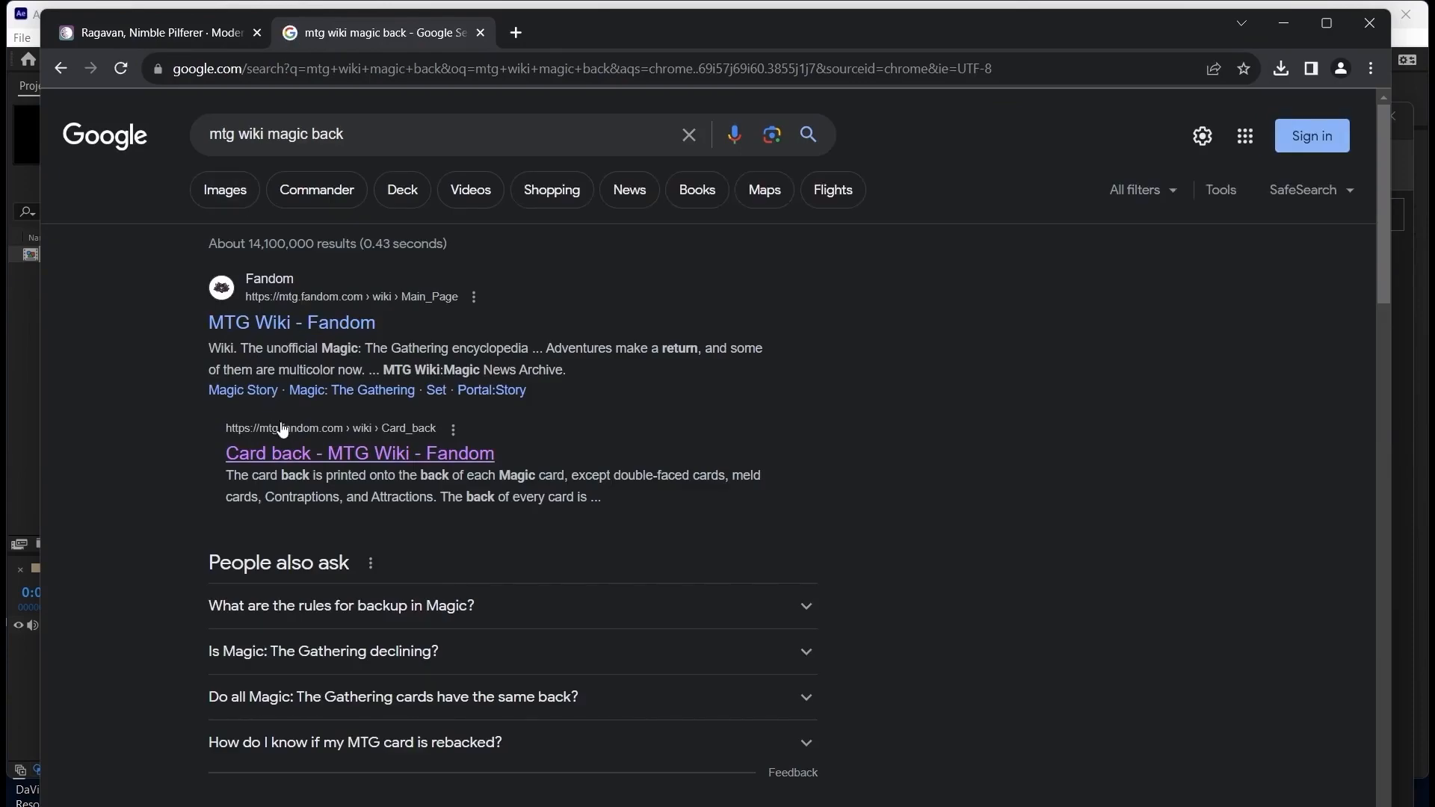
pyautogui.click(284, 452)
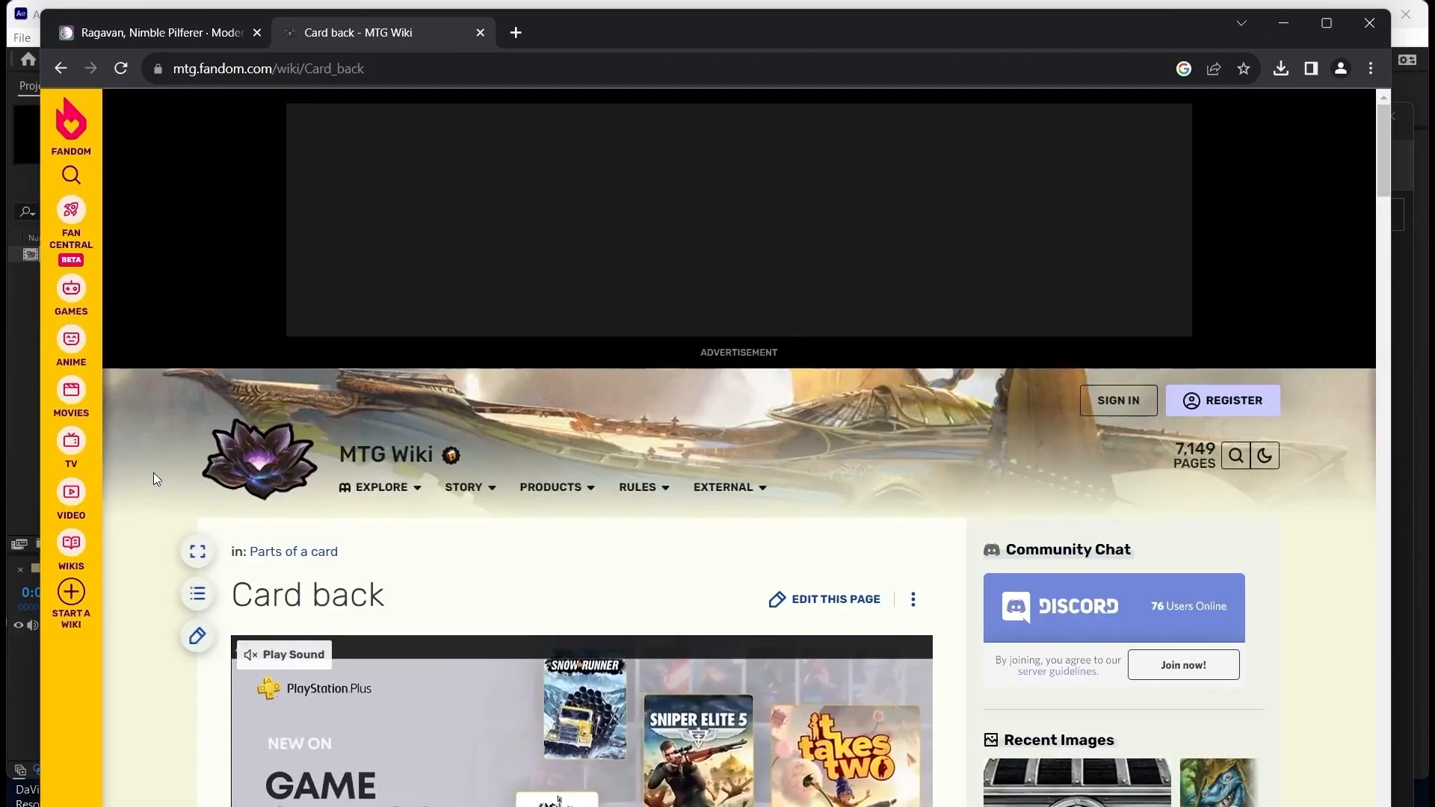
# Enlarge the classic card back picture in the article and save the image to disk
pyautogui.scroll(-6, 154, 472)
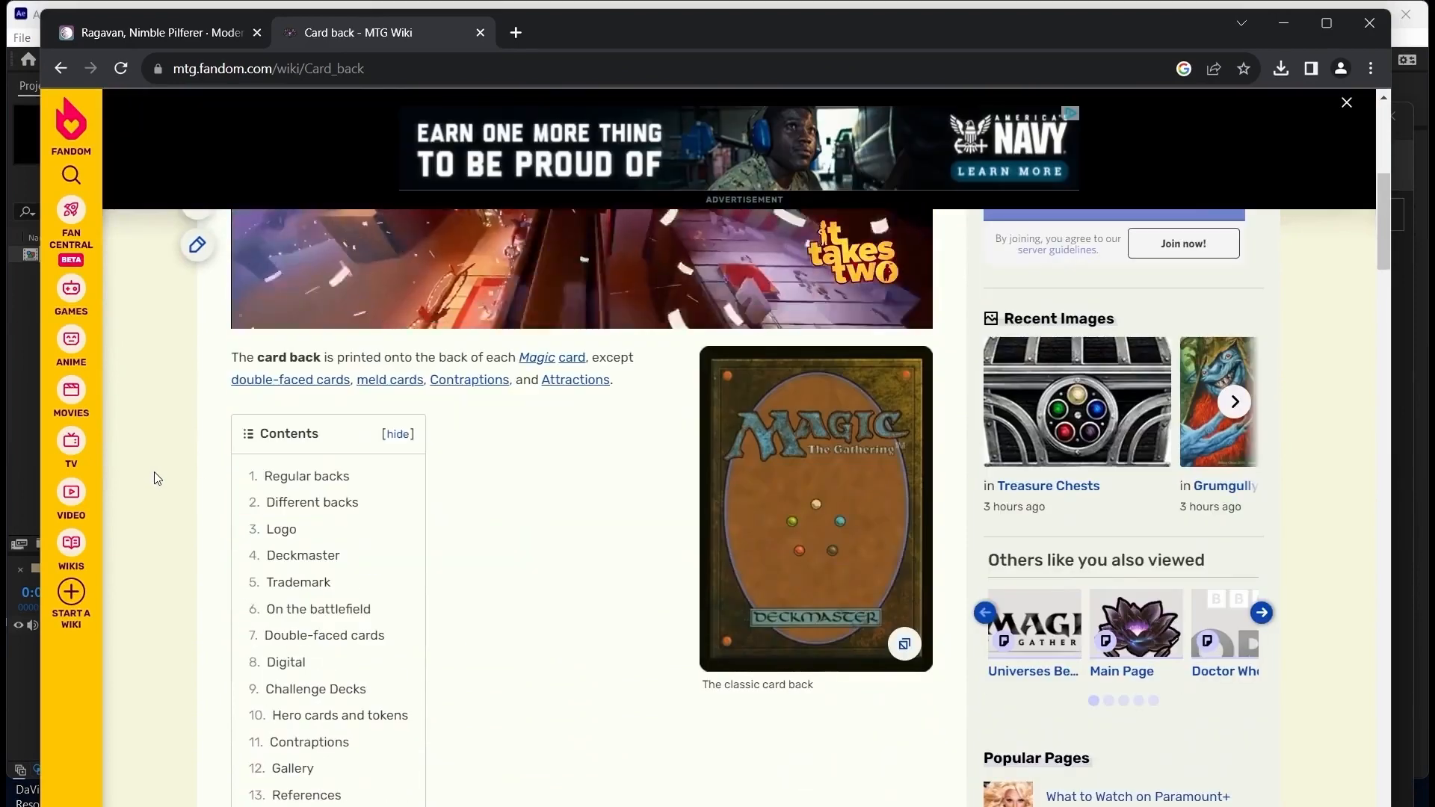
pyautogui.click(758, 445)
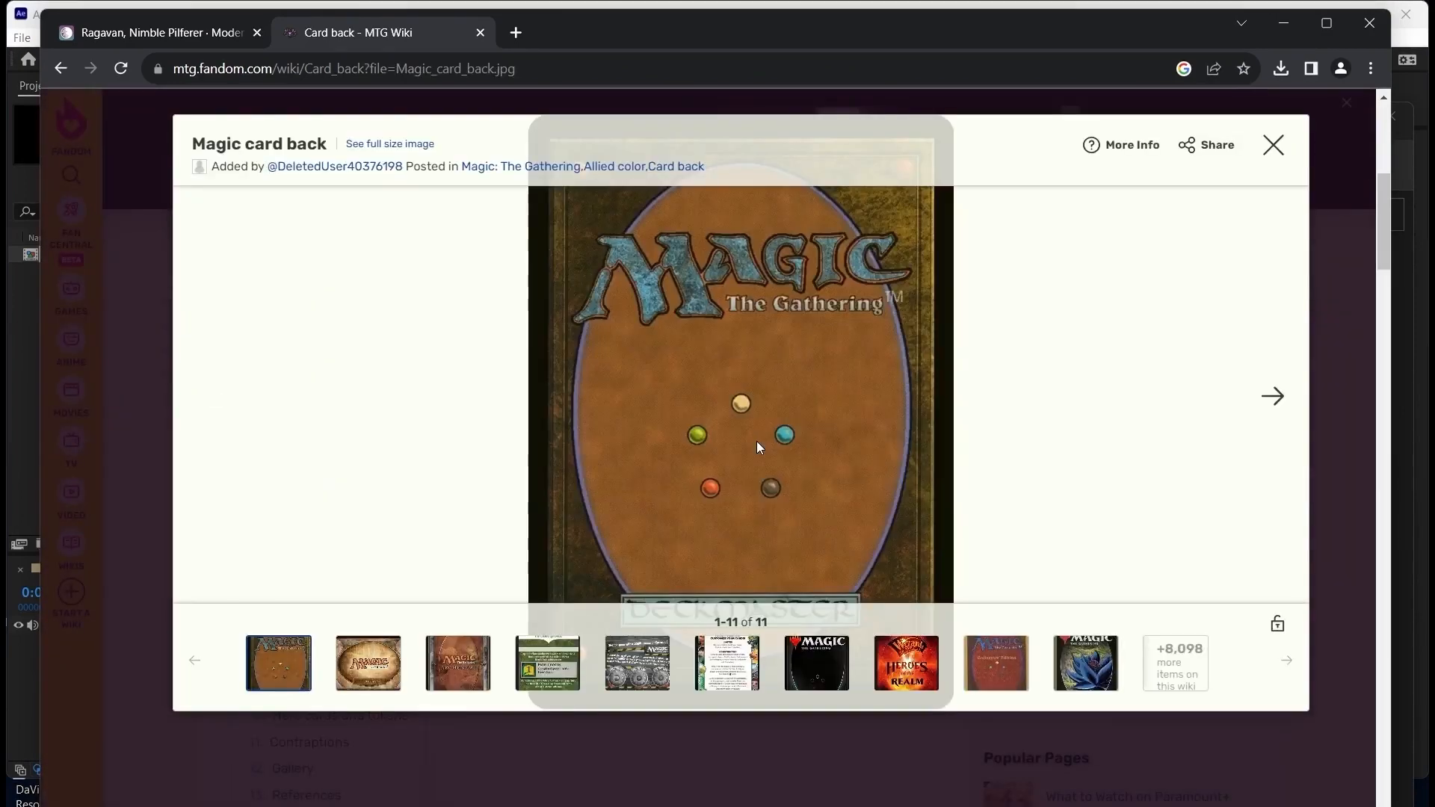
pyautogui.rightClick(751, 339)
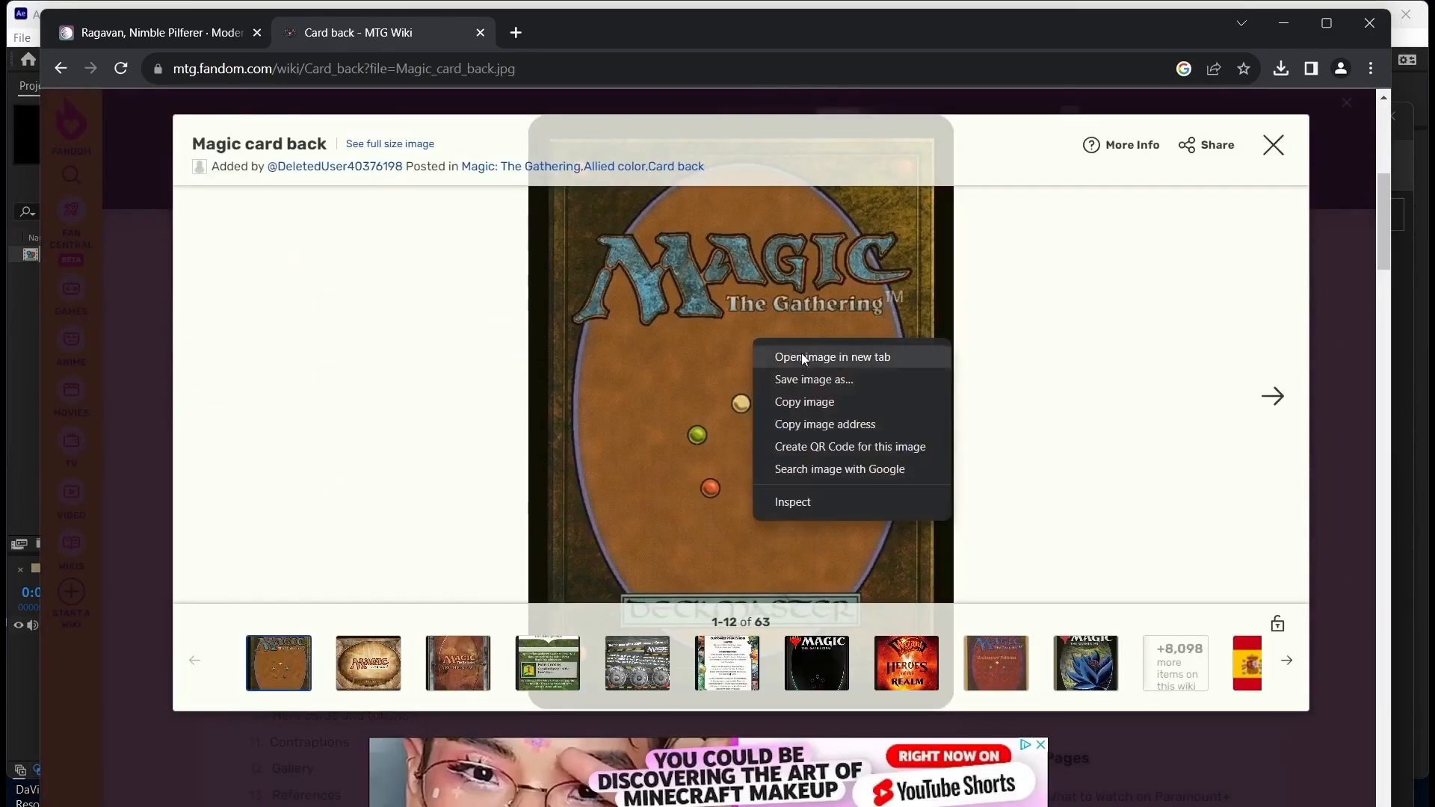
pyautogui.click(829, 386)
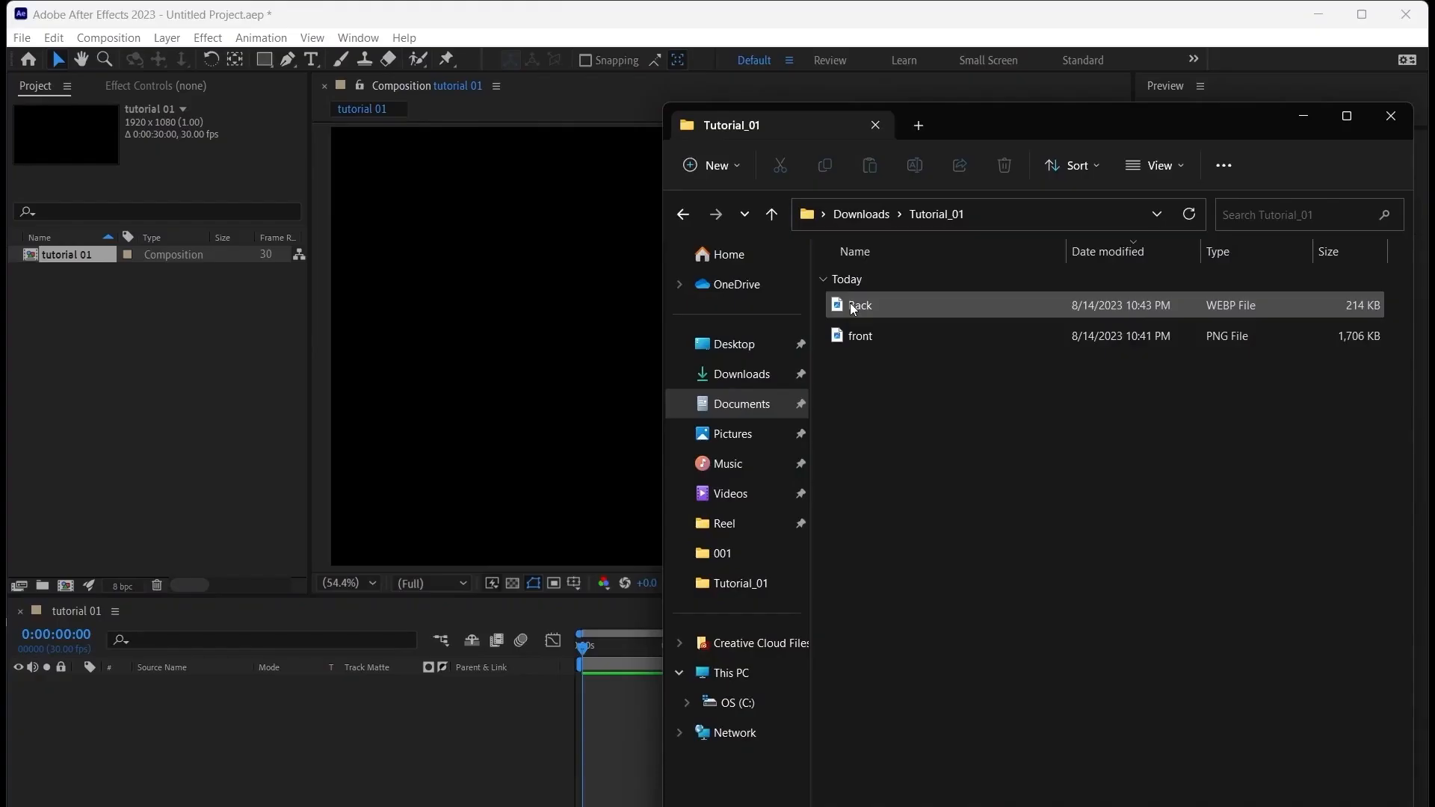
# Import the Back and front image files from the Tutorial_01 folder into the After Effects project
pyautogui.click(881, 311)
pyautogui.keyDown('ctrl'); pyautogui.click(869, 333); pyautogui.keyUp('ctrl')
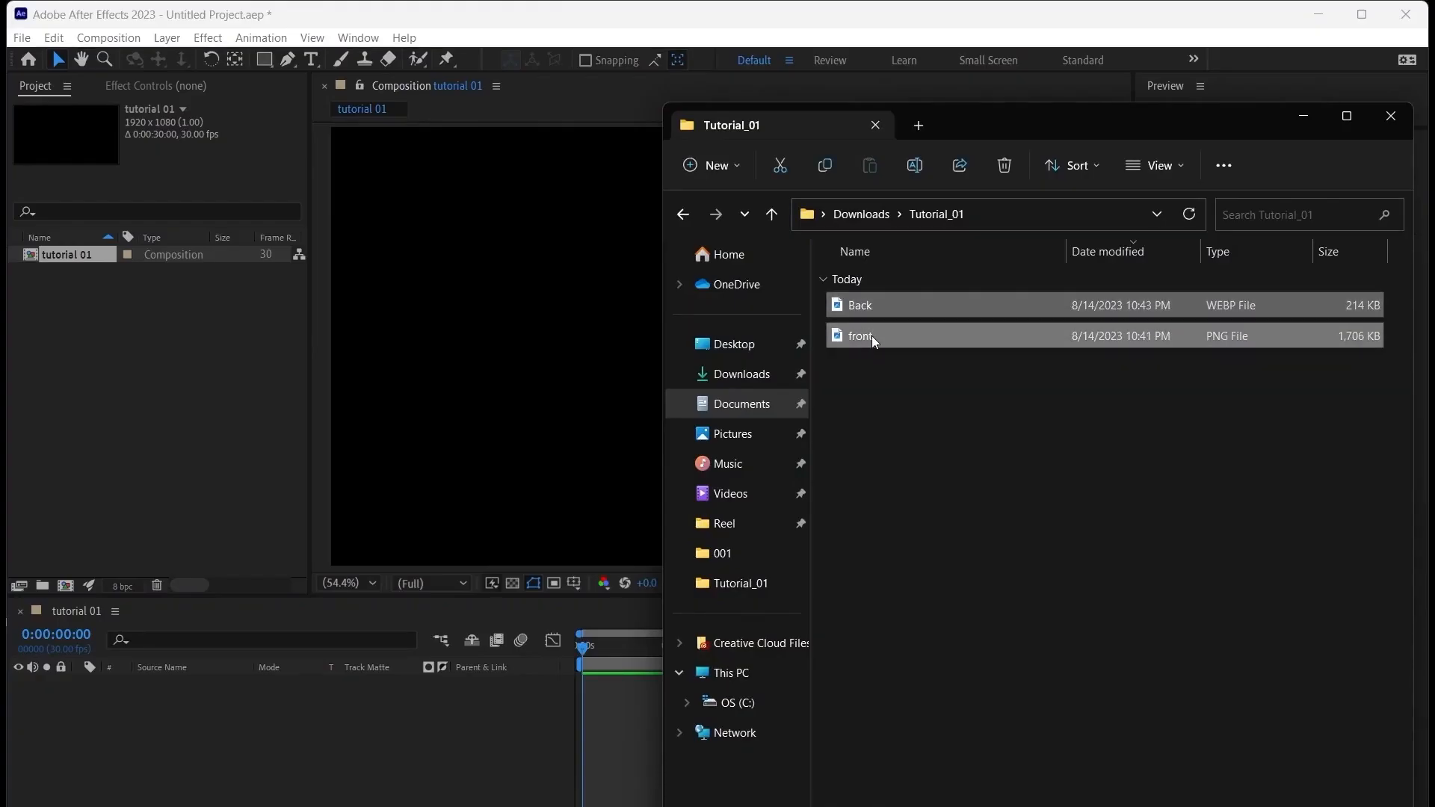
pyautogui.moveTo(872, 335)
pyautogui.mouseDown()
pyautogui.moveTo(662, 365)
pyautogui.moveTo(157, 365)
pyautogui.mouseUp()
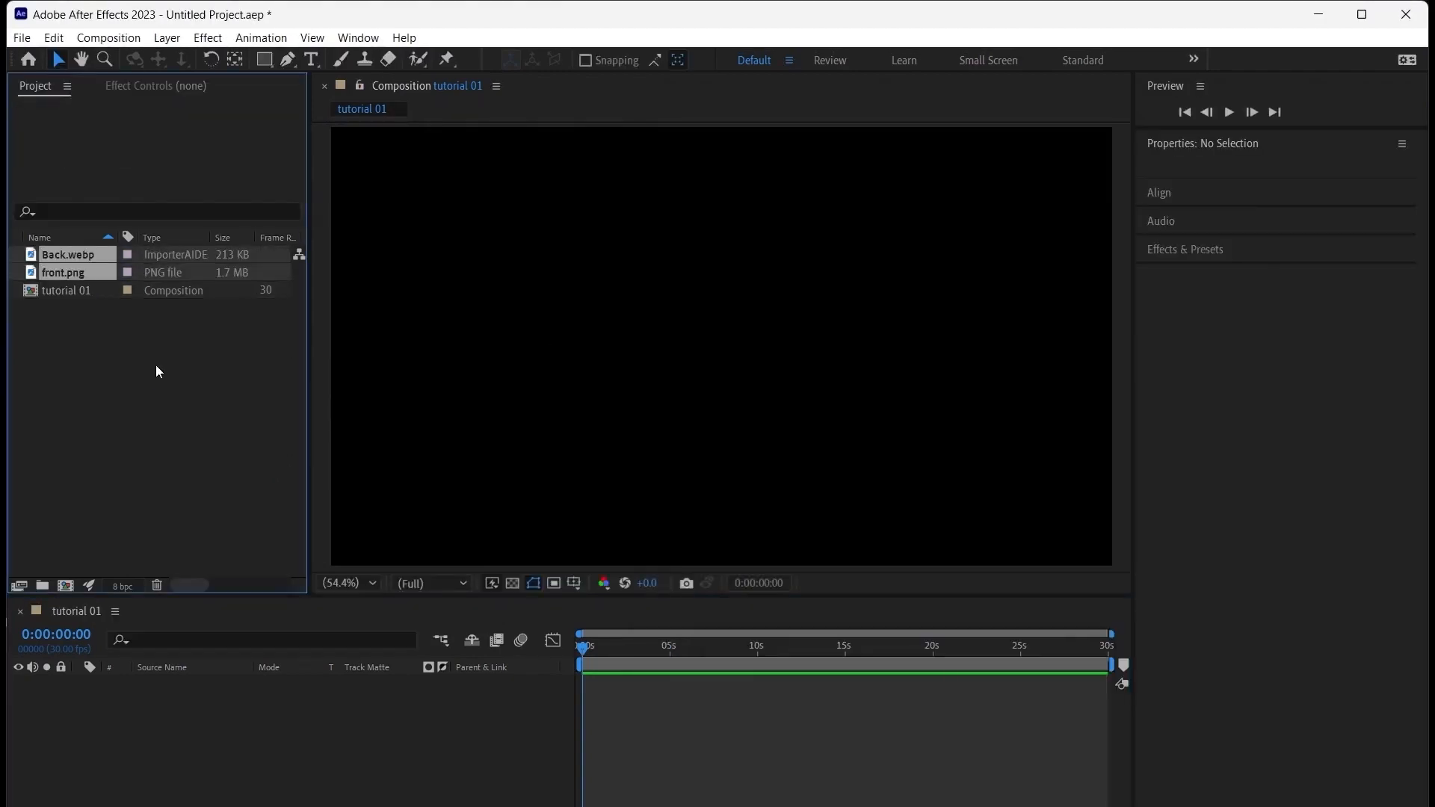
# Make a composition from front.png and place it in the tutorial 01 composition as a 3D layer
pyautogui.moveTo(48, 272); pyautogui.dragTo(70, 585)
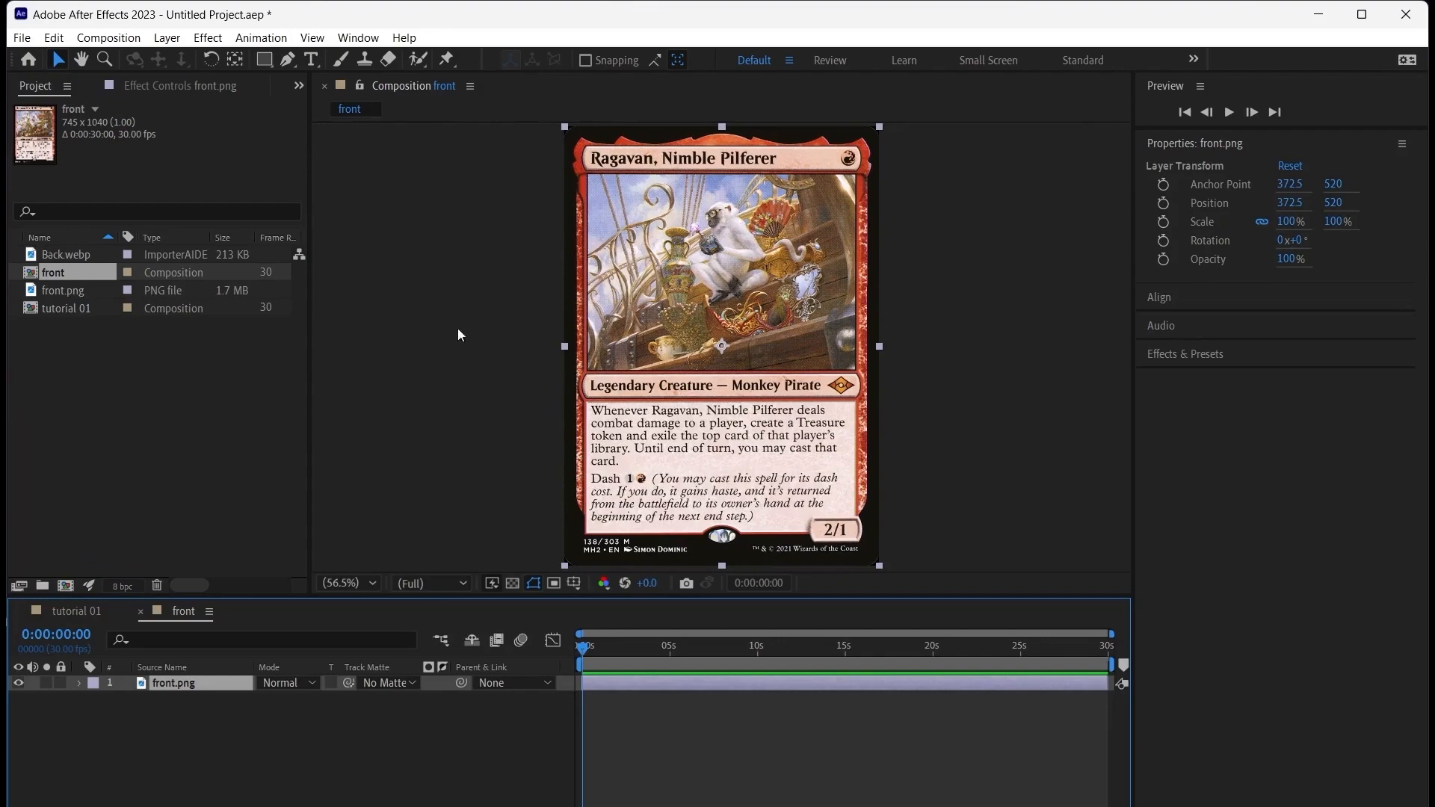
pyautogui.click(59, 612)
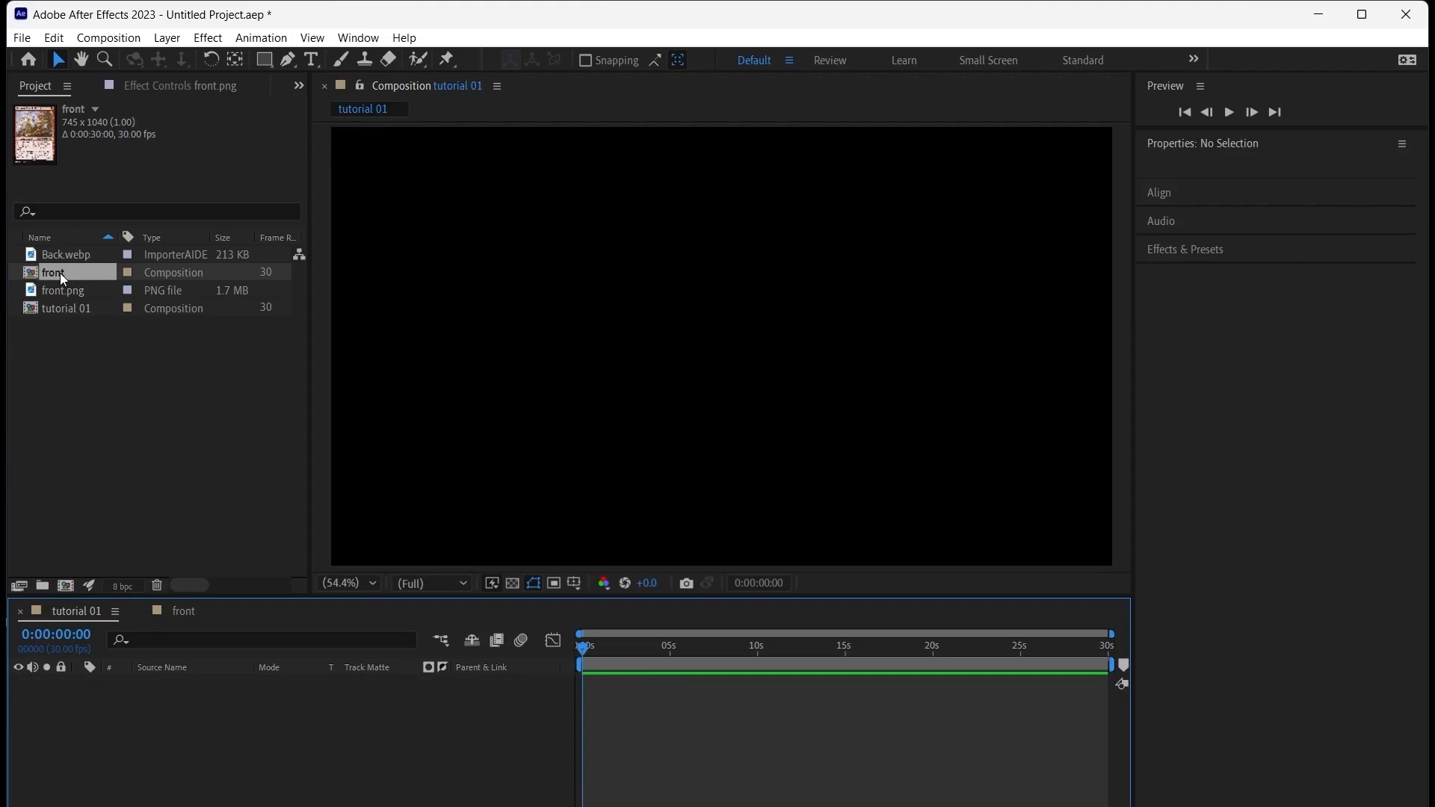
pyautogui.moveTo(60, 272); pyautogui.dragTo(147, 711)
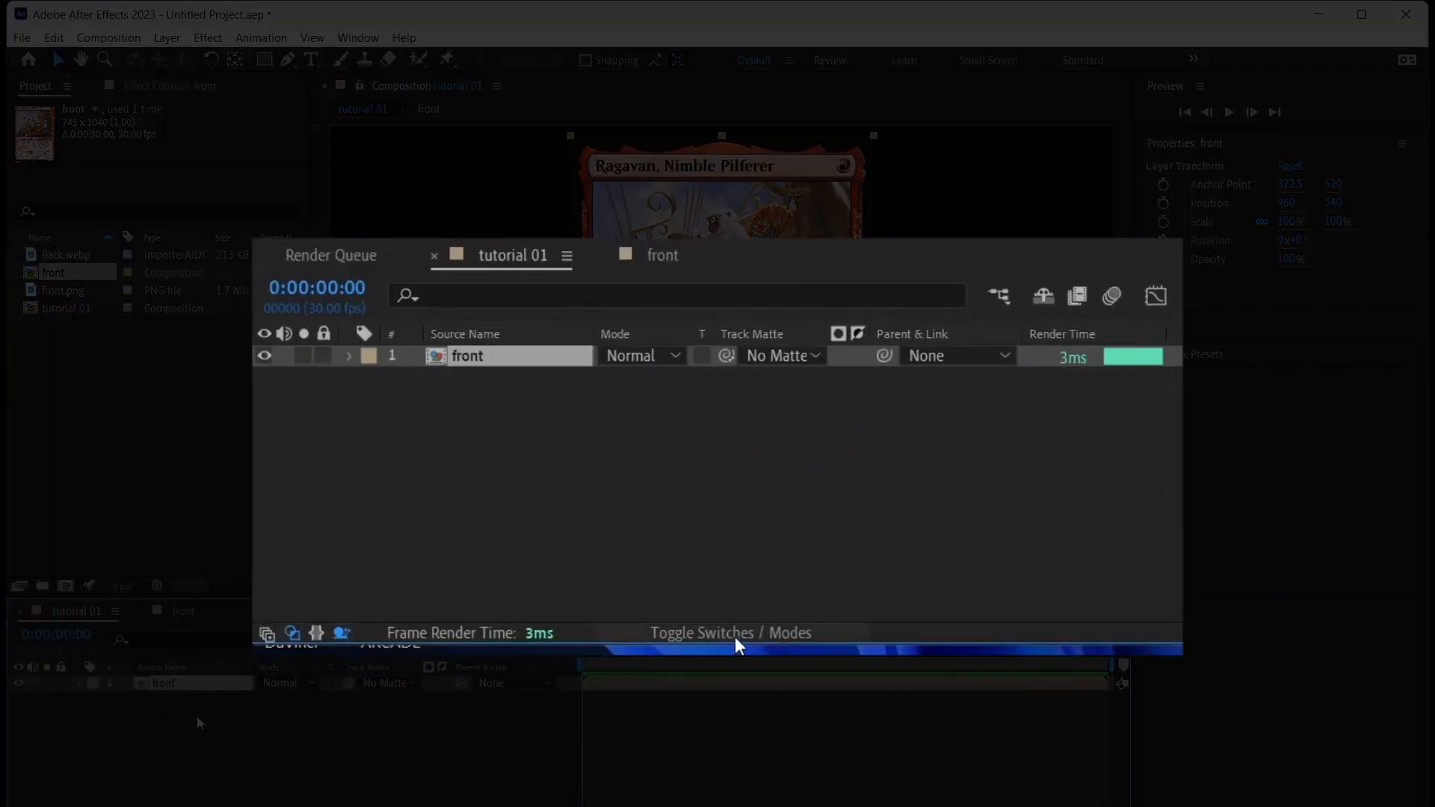
pyautogui.click(735, 635)
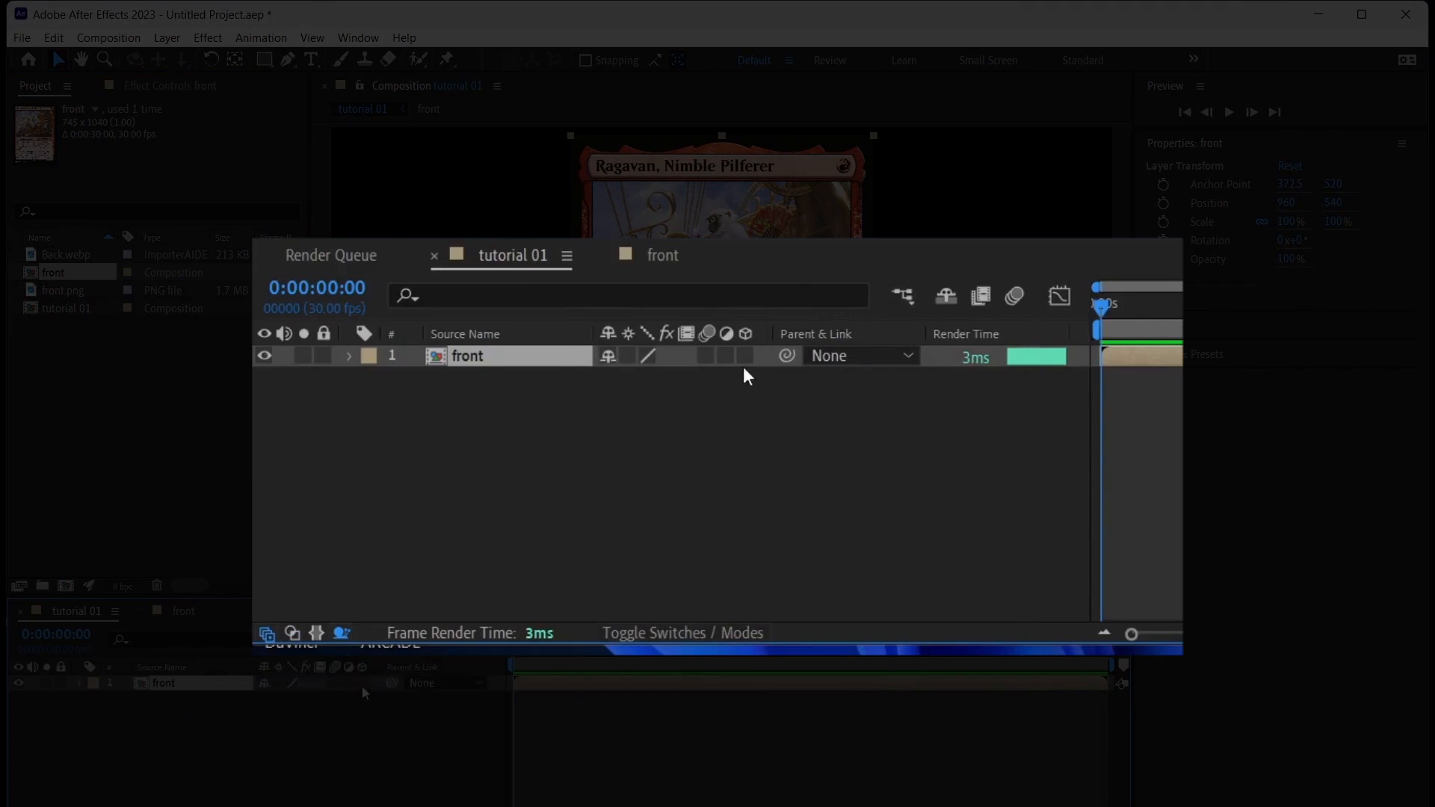
pyautogui.click(363, 683)
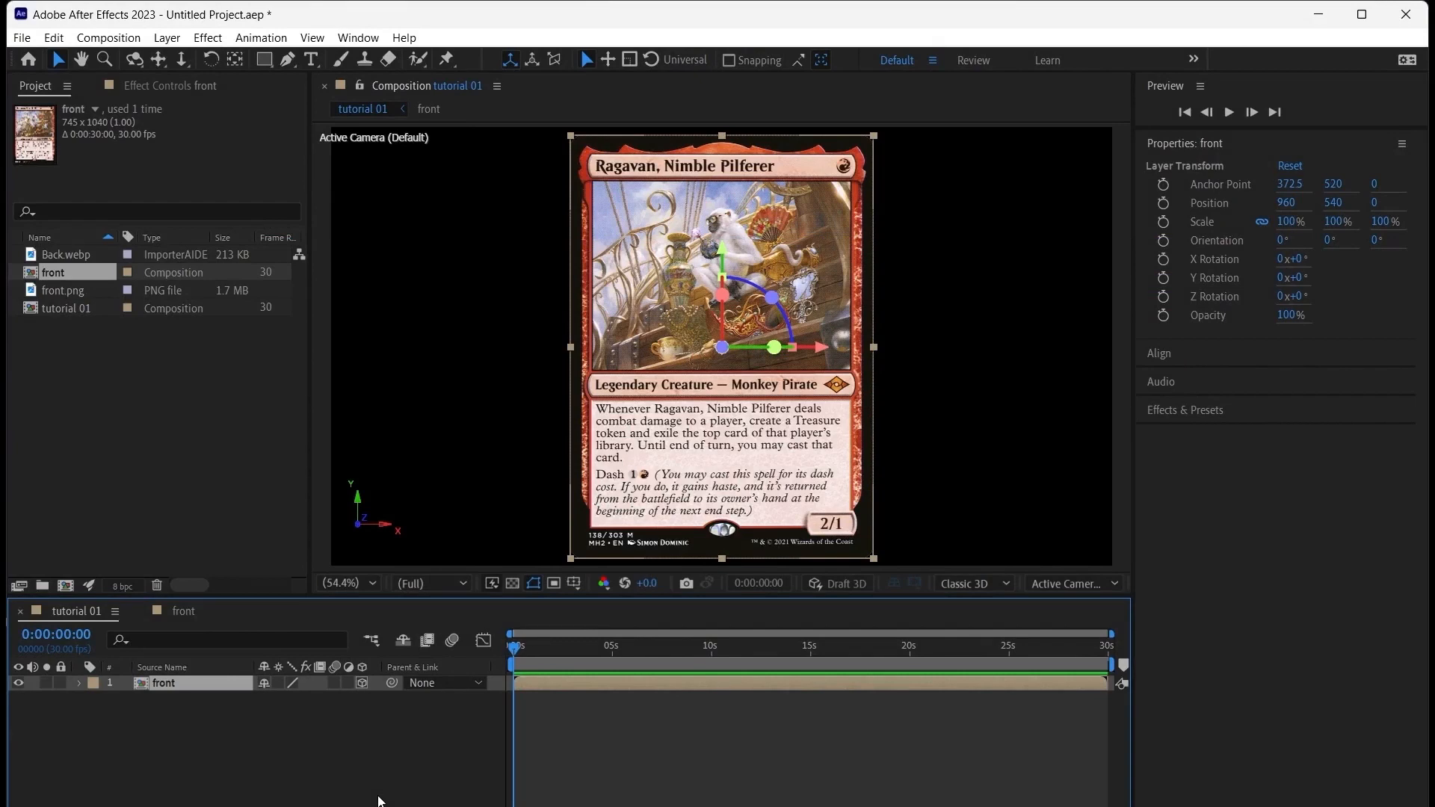
# Test rotating the front layer around its Y axis and reset the Y Rotation to 0°
pyautogui.moveTo(1295, 286)
pyautogui.mouseDown()
pyautogui.moveTo(1185, 307)
pyautogui.moveTo(1426, 291)
pyautogui.moveTo(1344, 307)
pyautogui.moveTo(1307, 288)
pyautogui.mouseUp()
pyautogui.click(1307, 288)
pyautogui.write('0')
pyautogui.press('Return')
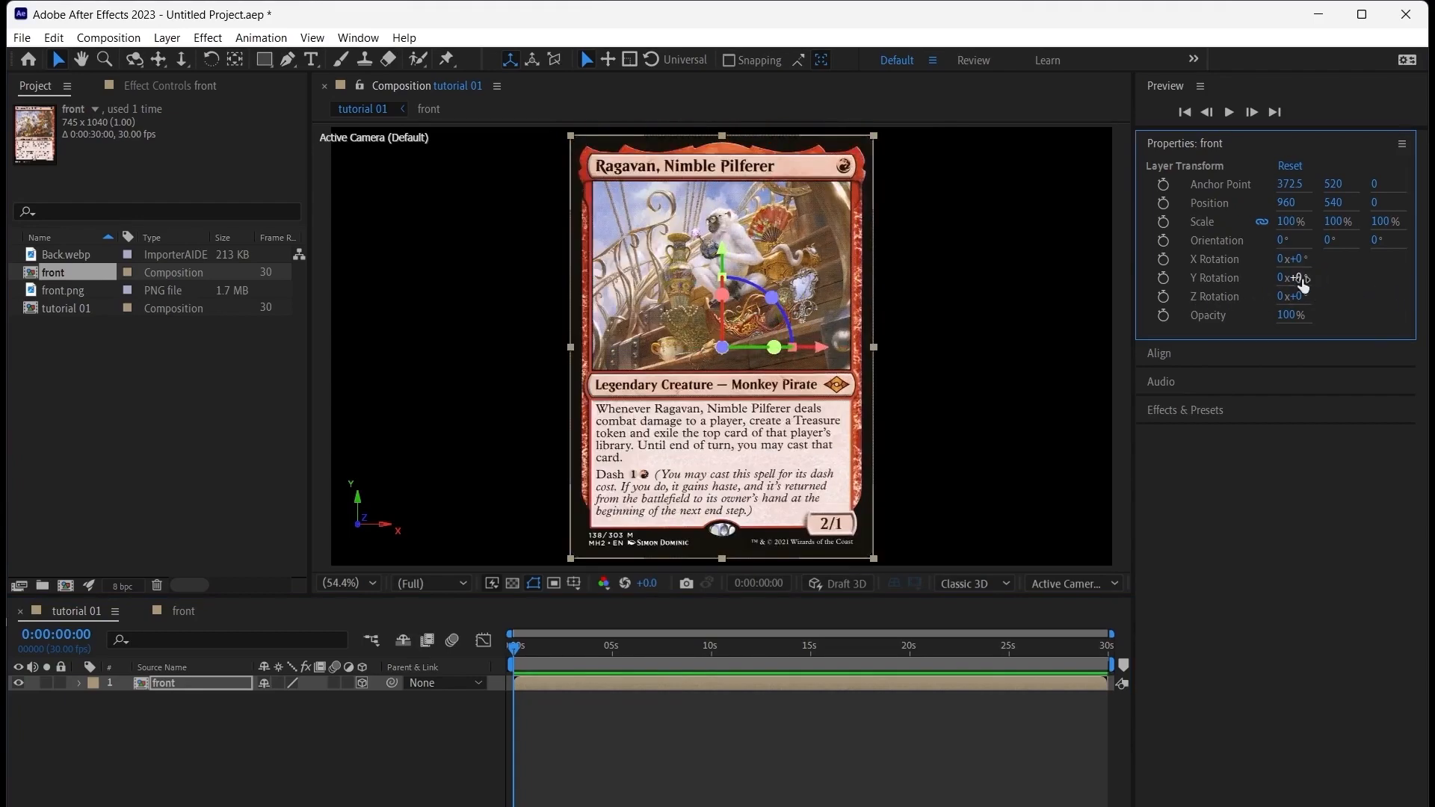
pyautogui.click(294, 770)
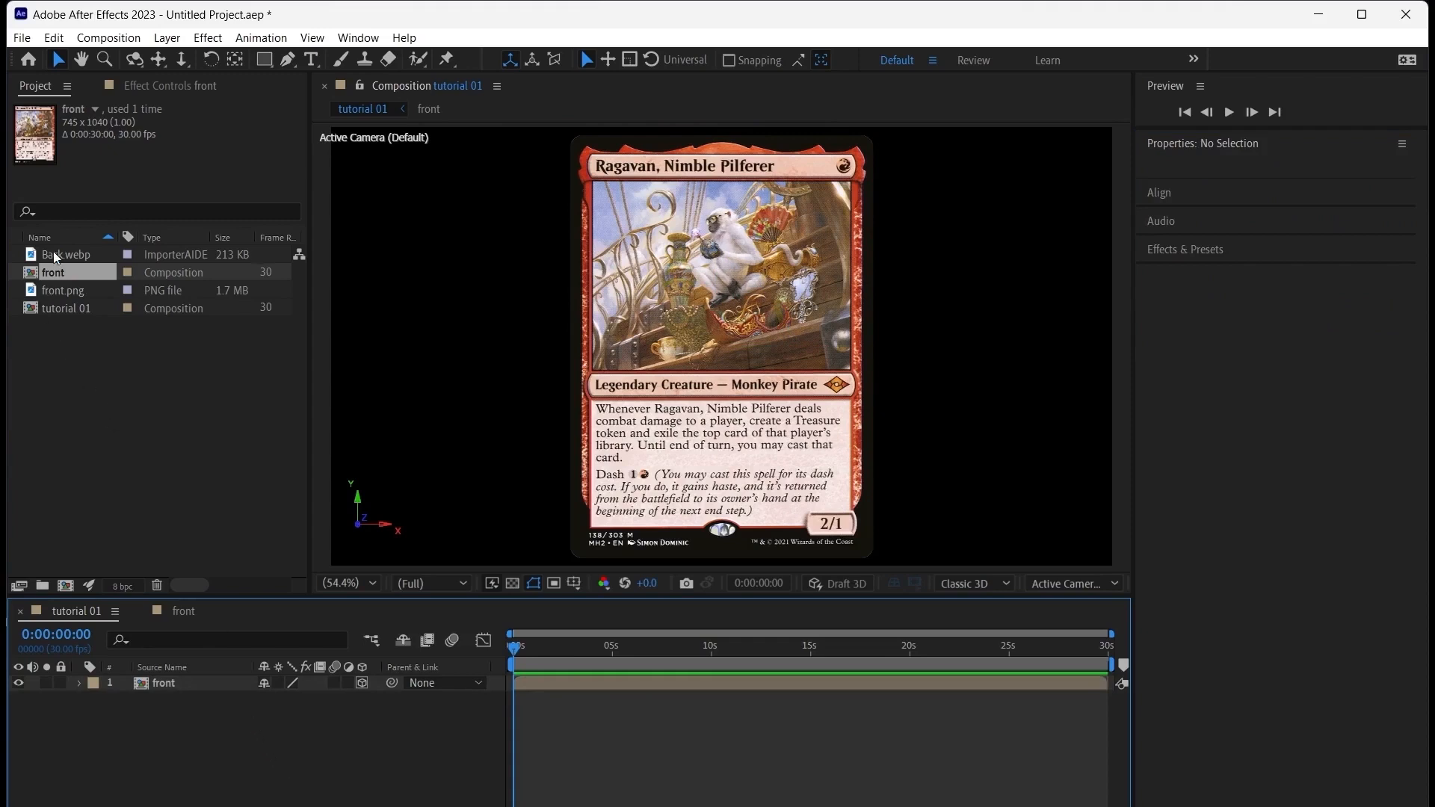
# Make a composition from Back.webp and place it beneath the front layer in tutorial 01 as a 3D layer
pyautogui.moveTo(57, 255); pyautogui.dragTo(76, 584)
pyautogui.click(82, 610)
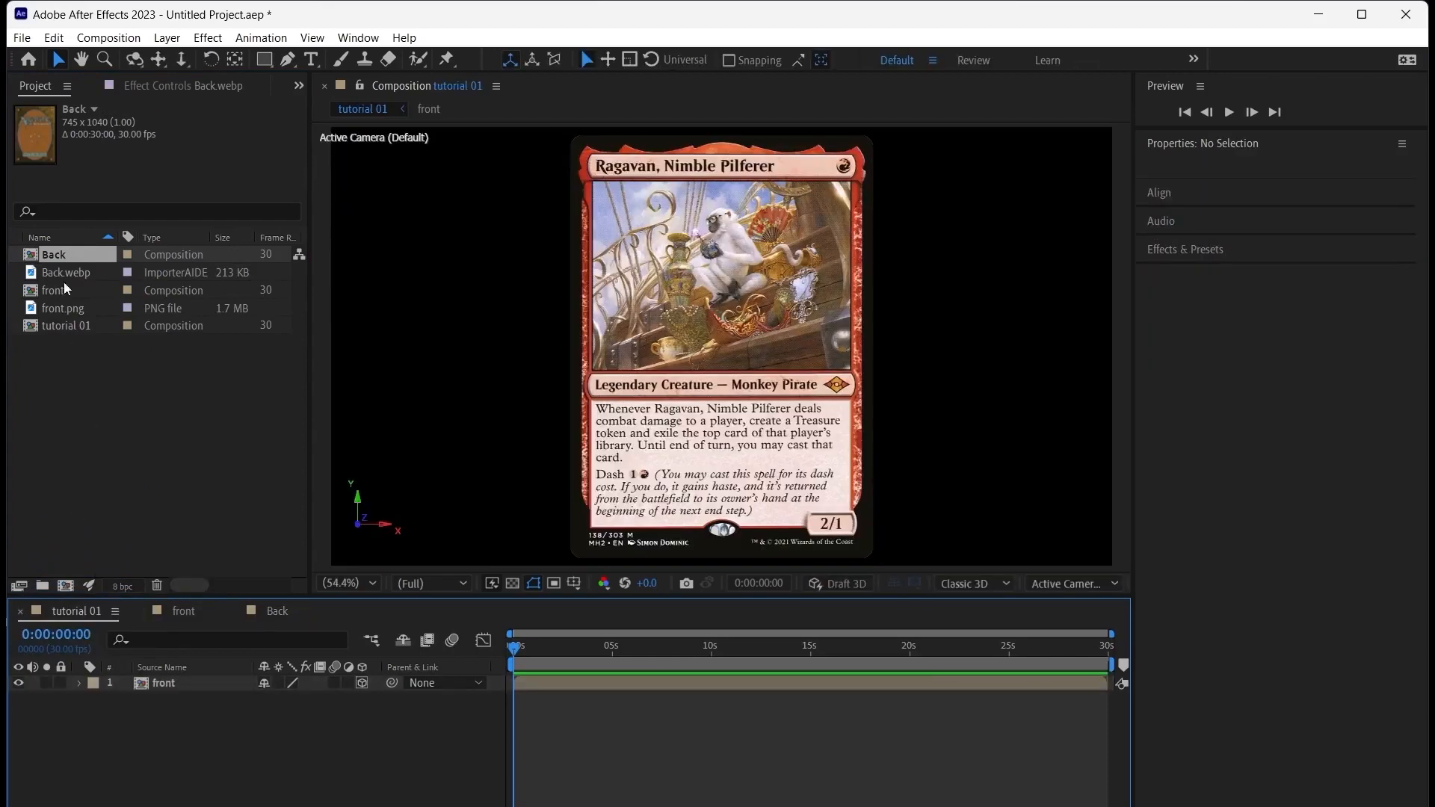
pyautogui.moveTo(68, 257); pyautogui.dragTo(208, 693)
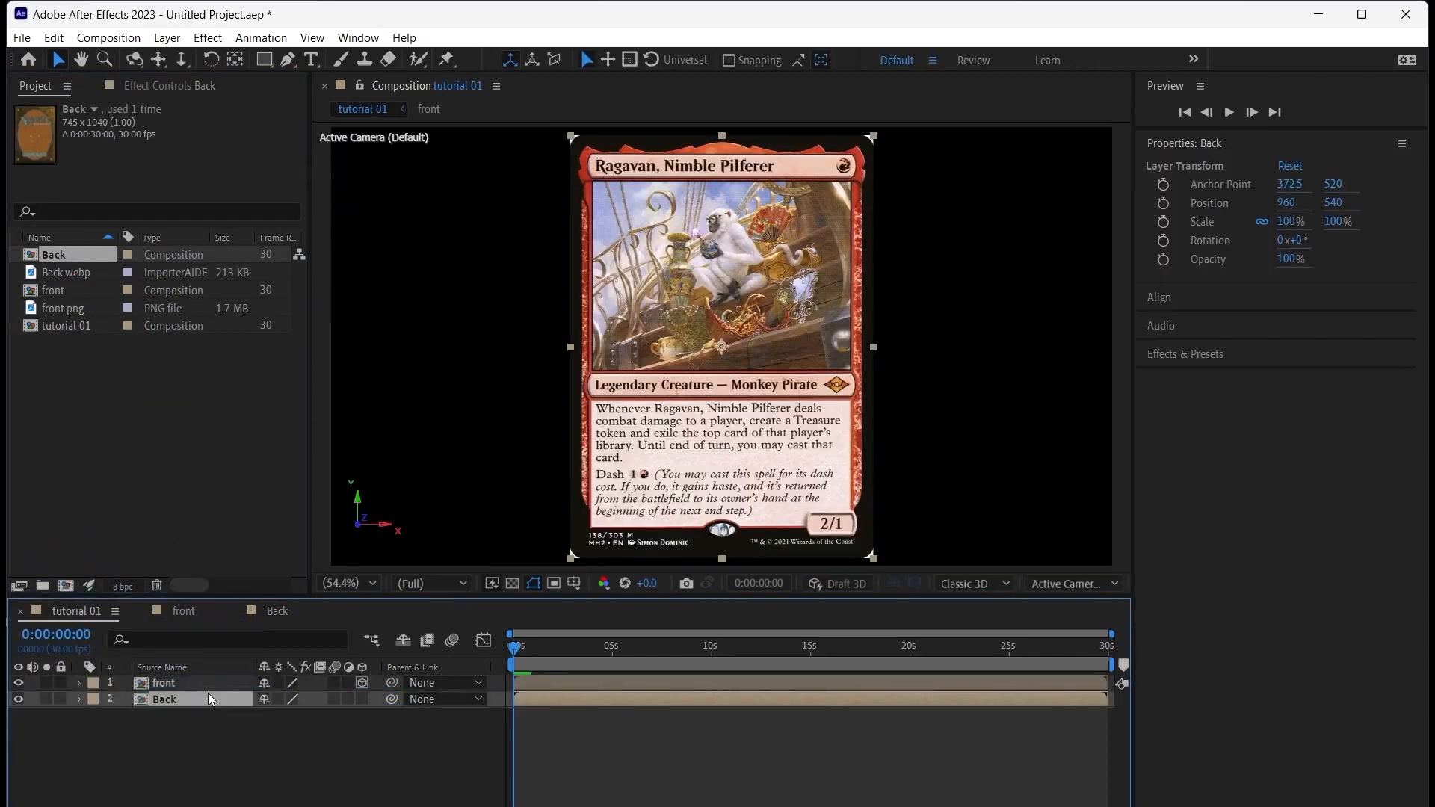
pyautogui.click(362, 699)
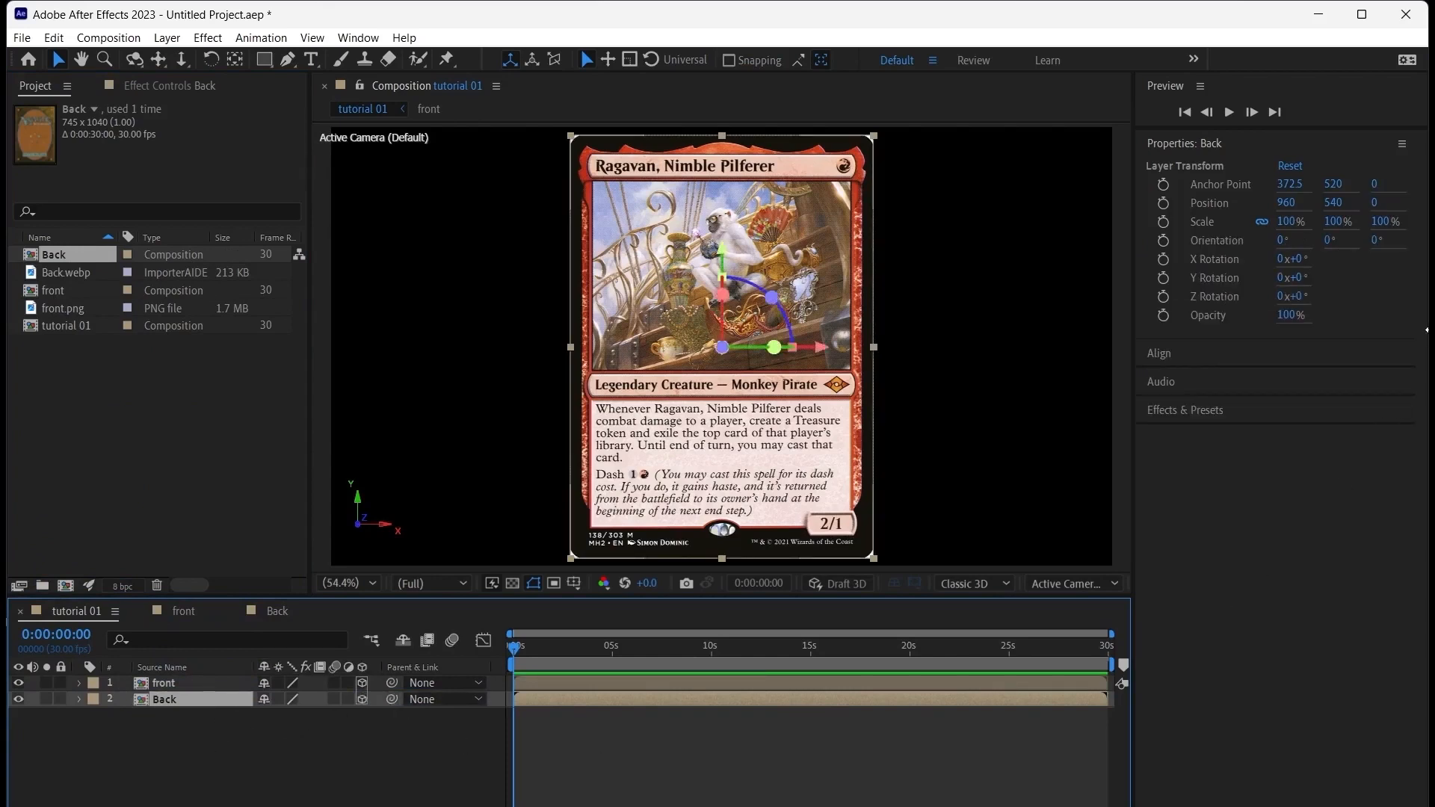
# Set the Back layer's Z position to 1 so it sits just behind the front layer
pyautogui.click(1374, 202)
pyautogui.write('1')
pyautogui.press('Return')
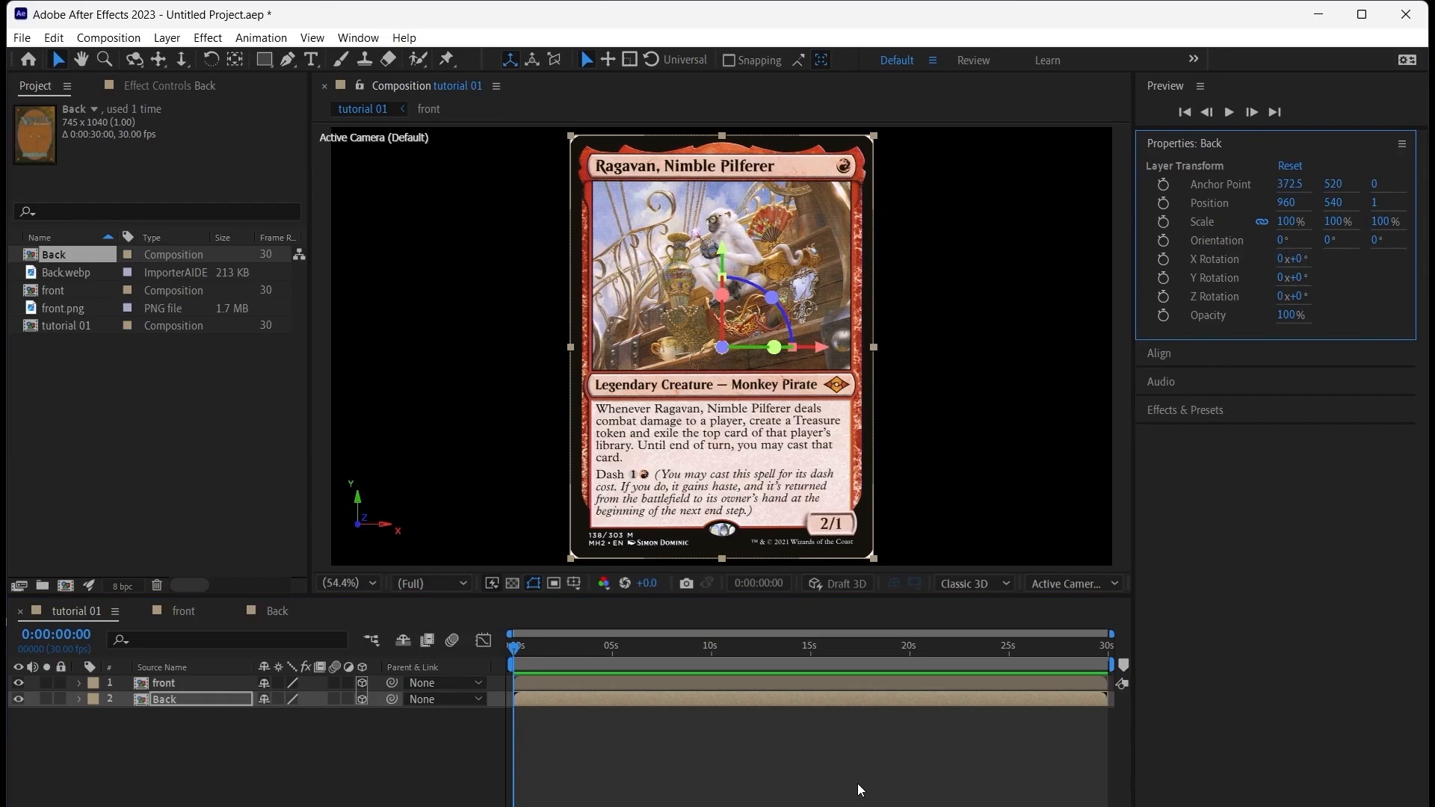
pyautogui.click(130, 62)
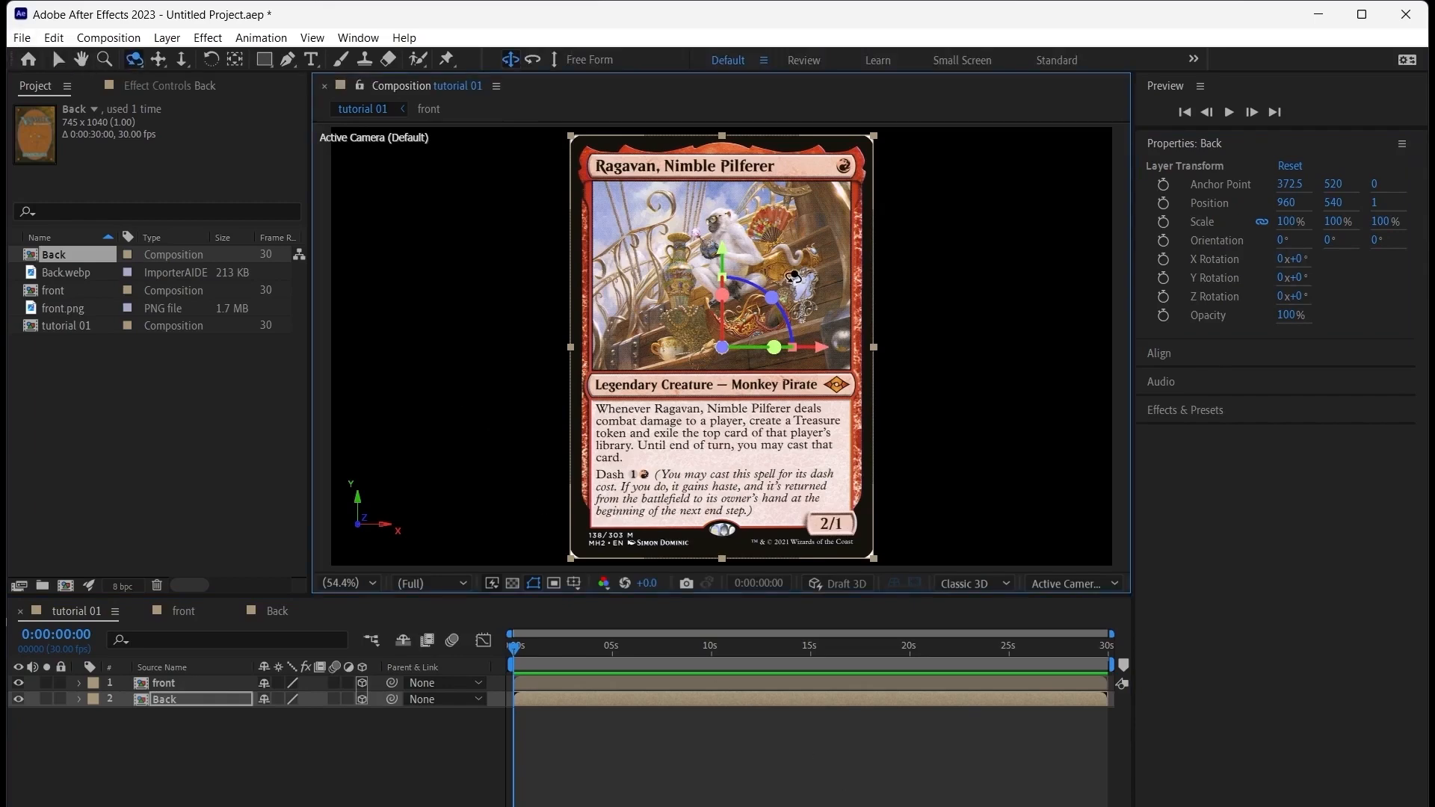
pyautogui.moveTo(793, 277); pyautogui.dragTo(695, 314)
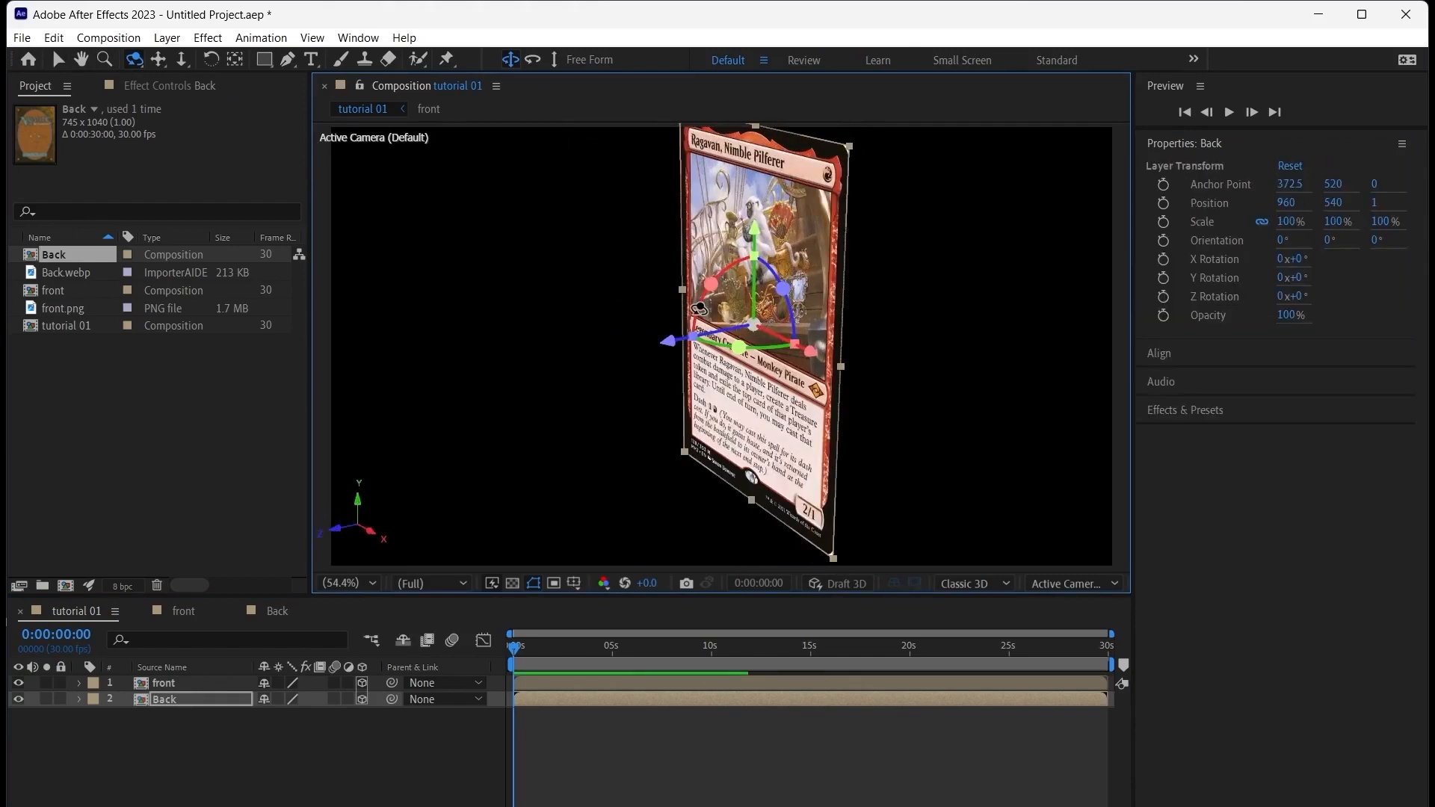
pyautogui.hotkey('ctrl', 'z')
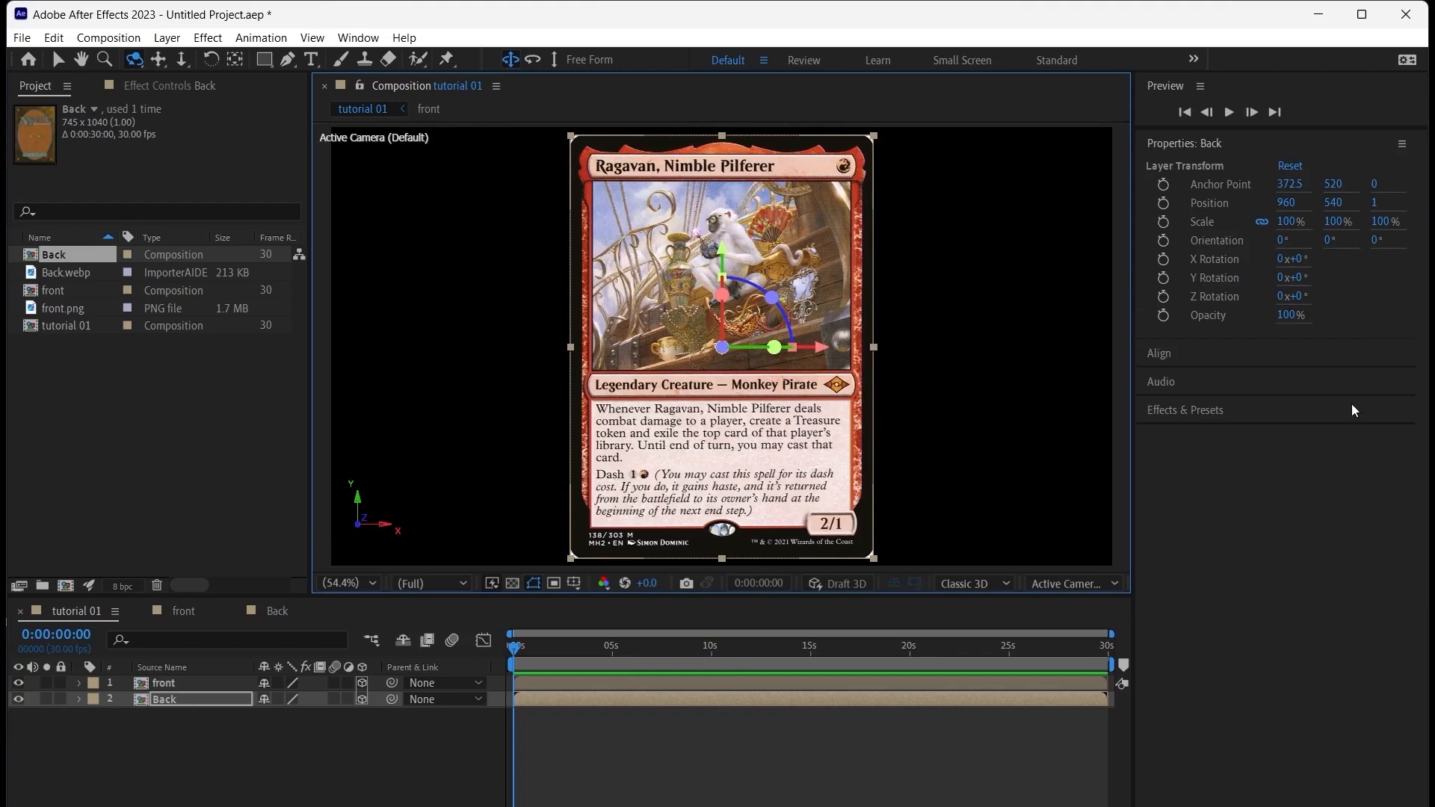
# Unlink the Back layer's scale values and set its X scale to -100% to mirror it horizontally
pyautogui.click(1262, 221)
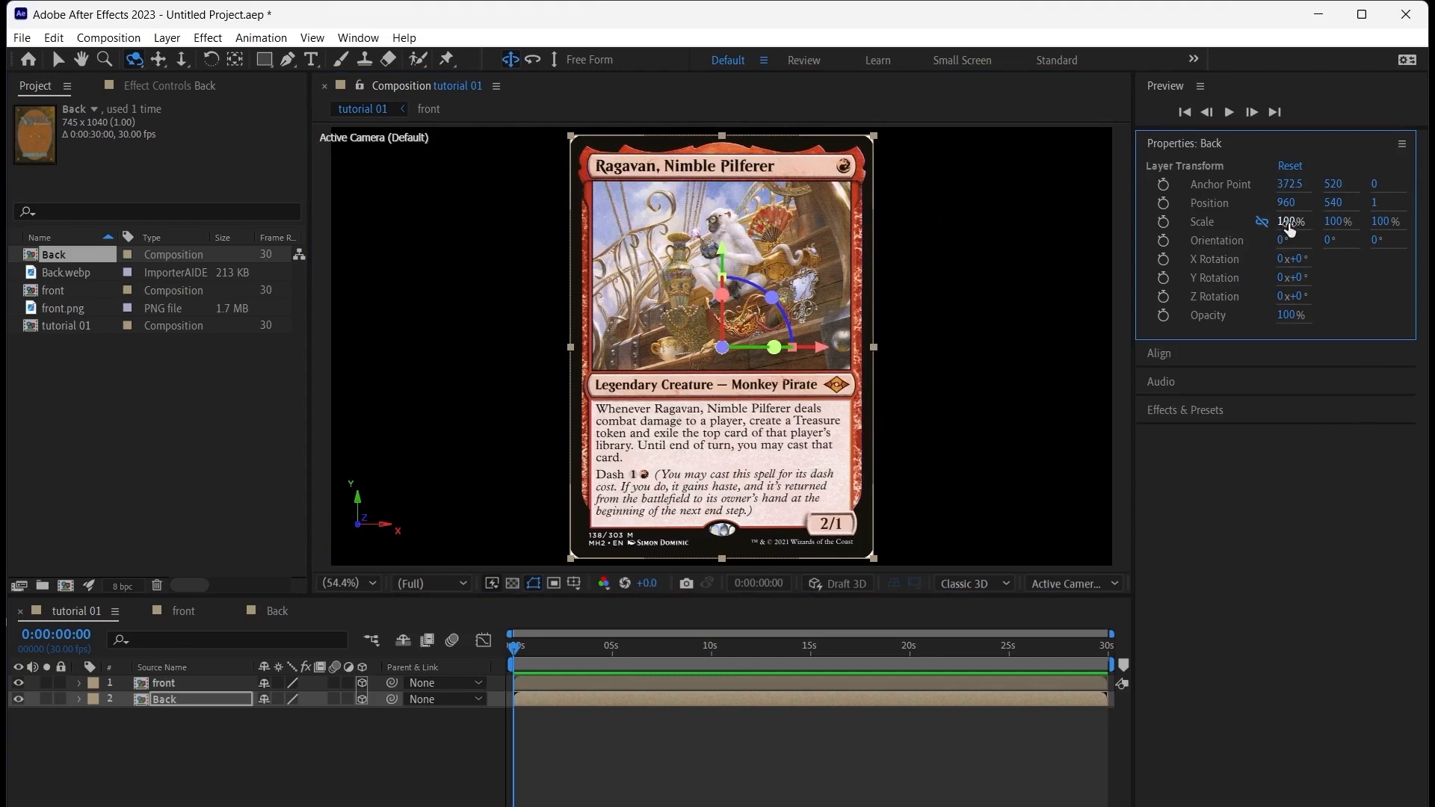
pyautogui.click(1287, 221)
pyautogui.write('-100')
pyautogui.press('Return')
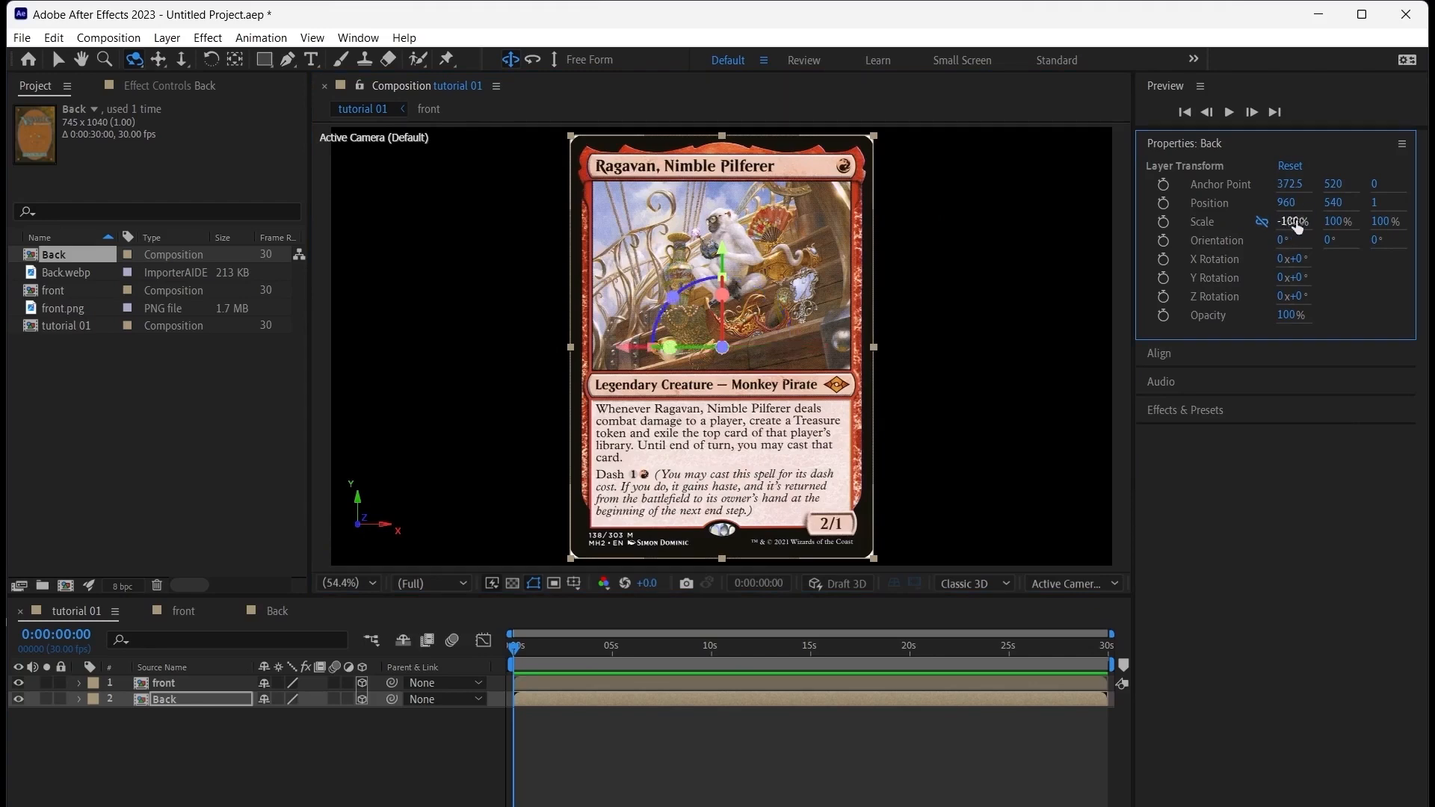
pyautogui.moveTo(848, 234); pyautogui.dragTo(764, 256)
pyautogui.hotkey('ctrl', 'z')
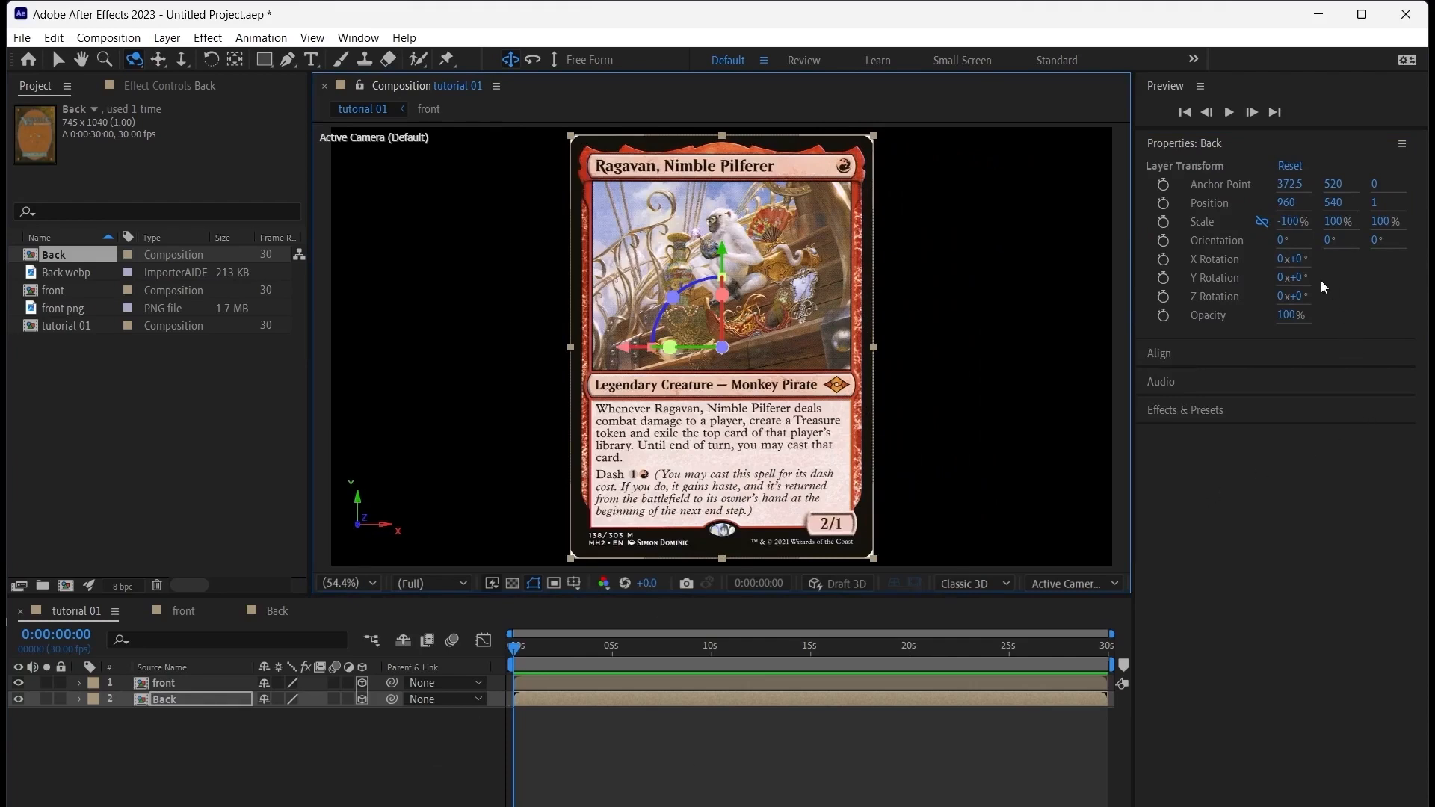
# Try rotating the Back layer alone to about 33° around its Y axis and undo the rotation
pyautogui.moveTo(1305, 288)
pyautogui.mouseDown()
pyautogui.moveTo(1260, 299)
pyautogui.moveTo(1329, 296)
pyautogui.mouseUp()
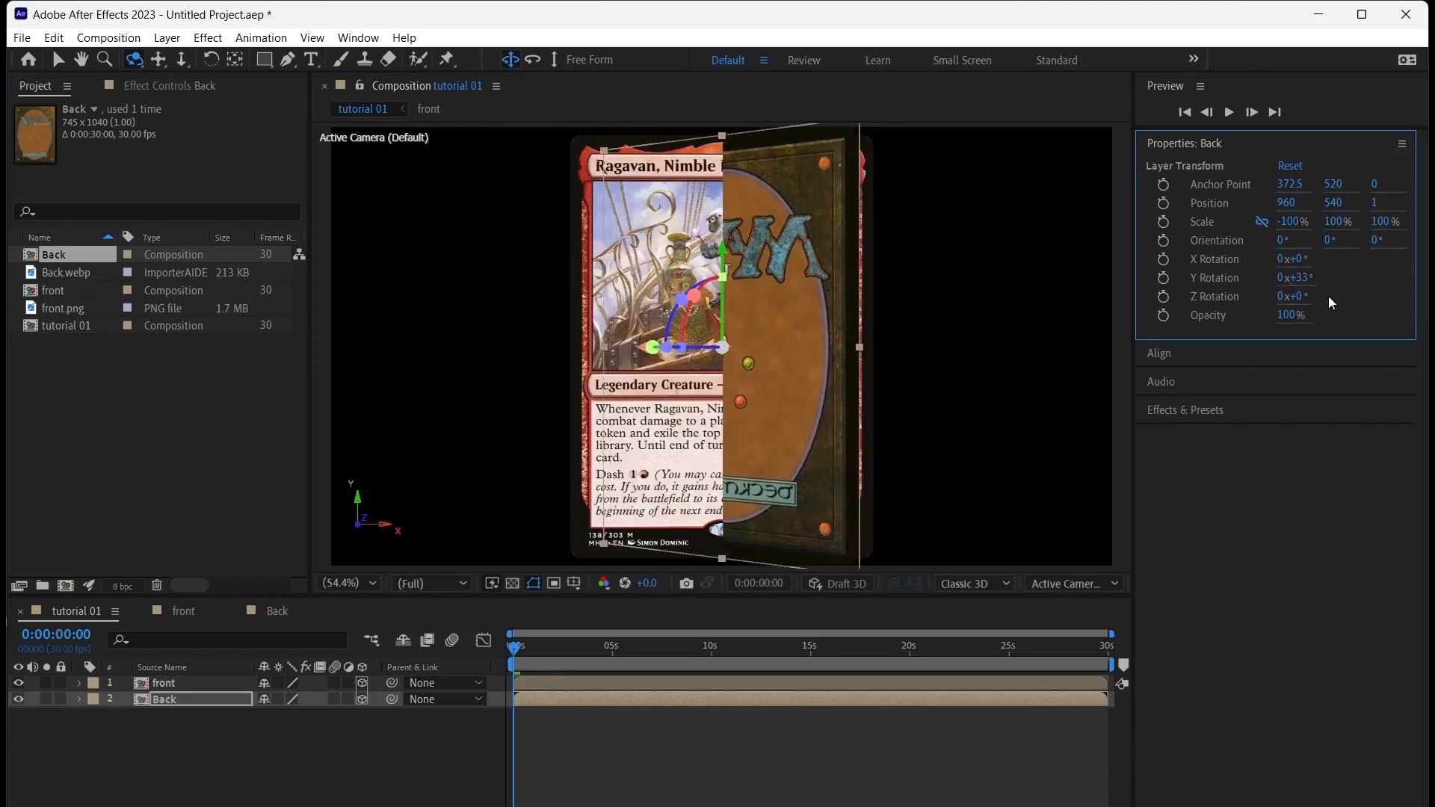
pyautogui.hotkey('ctrl', 'z')
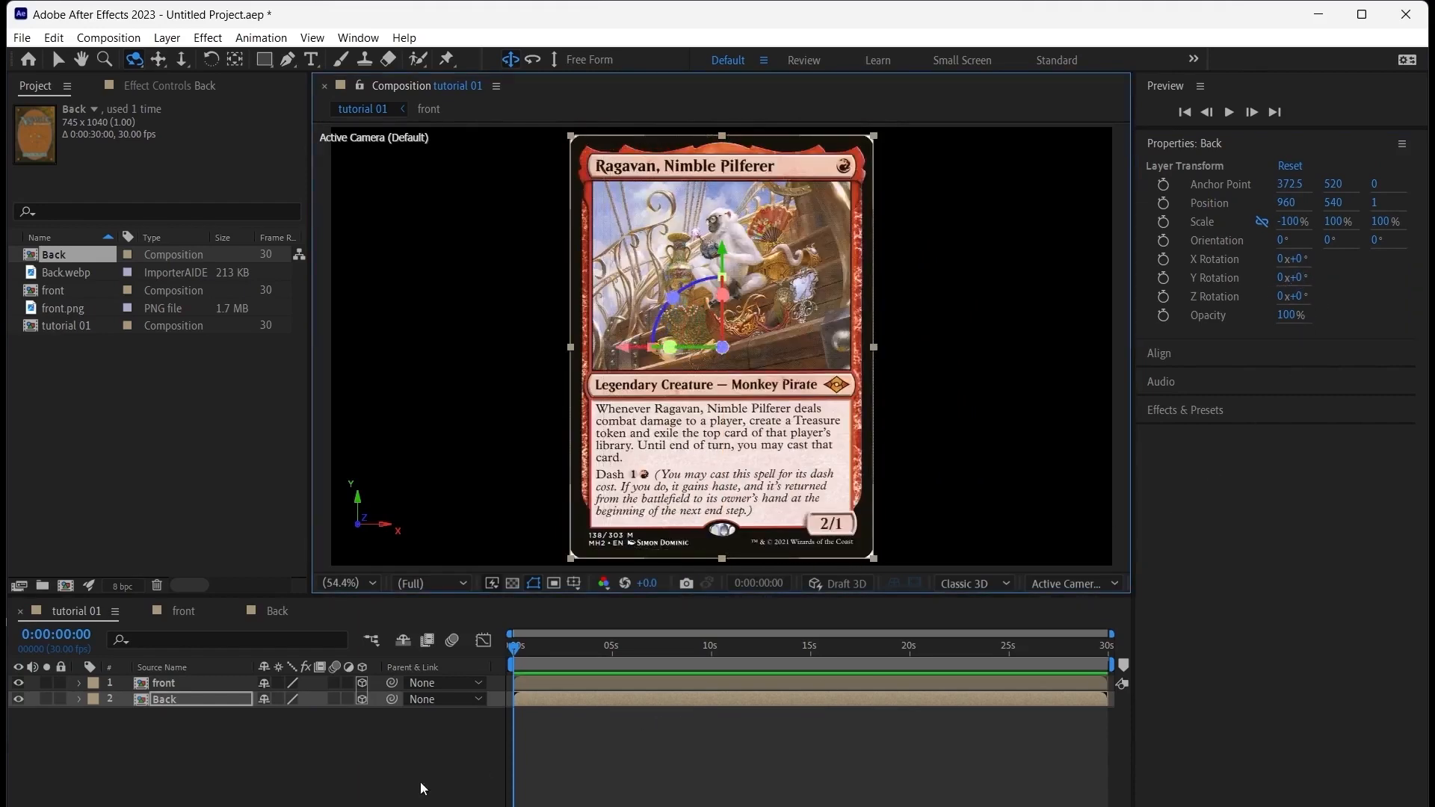
pyautogui.click(326, 762)
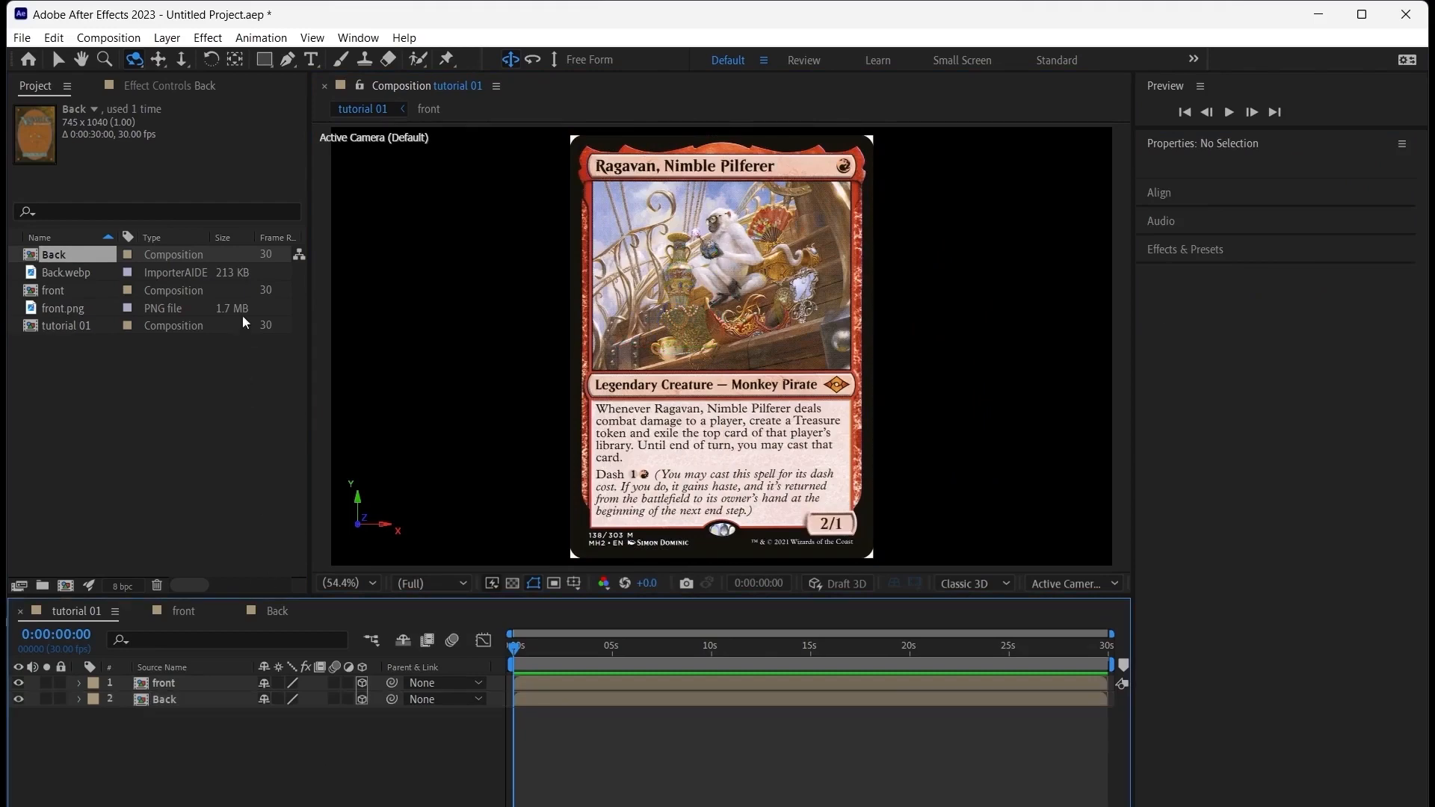
# Add a null object between the front and Back layers and make it a 3D layer
pyautogui.click(167, 38)
pyautogui.moveTo(297, 66)
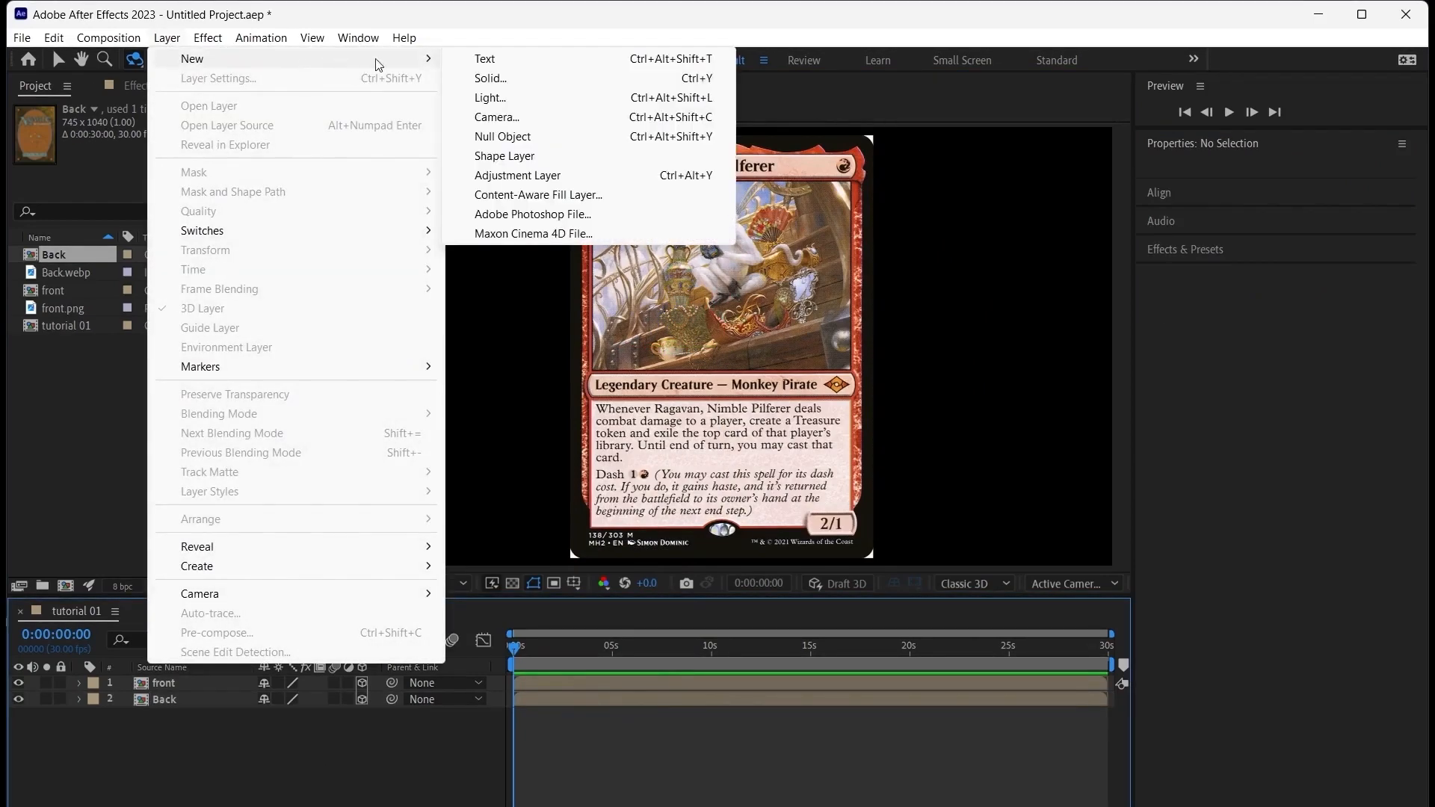
pyautogui.click(528, 142)
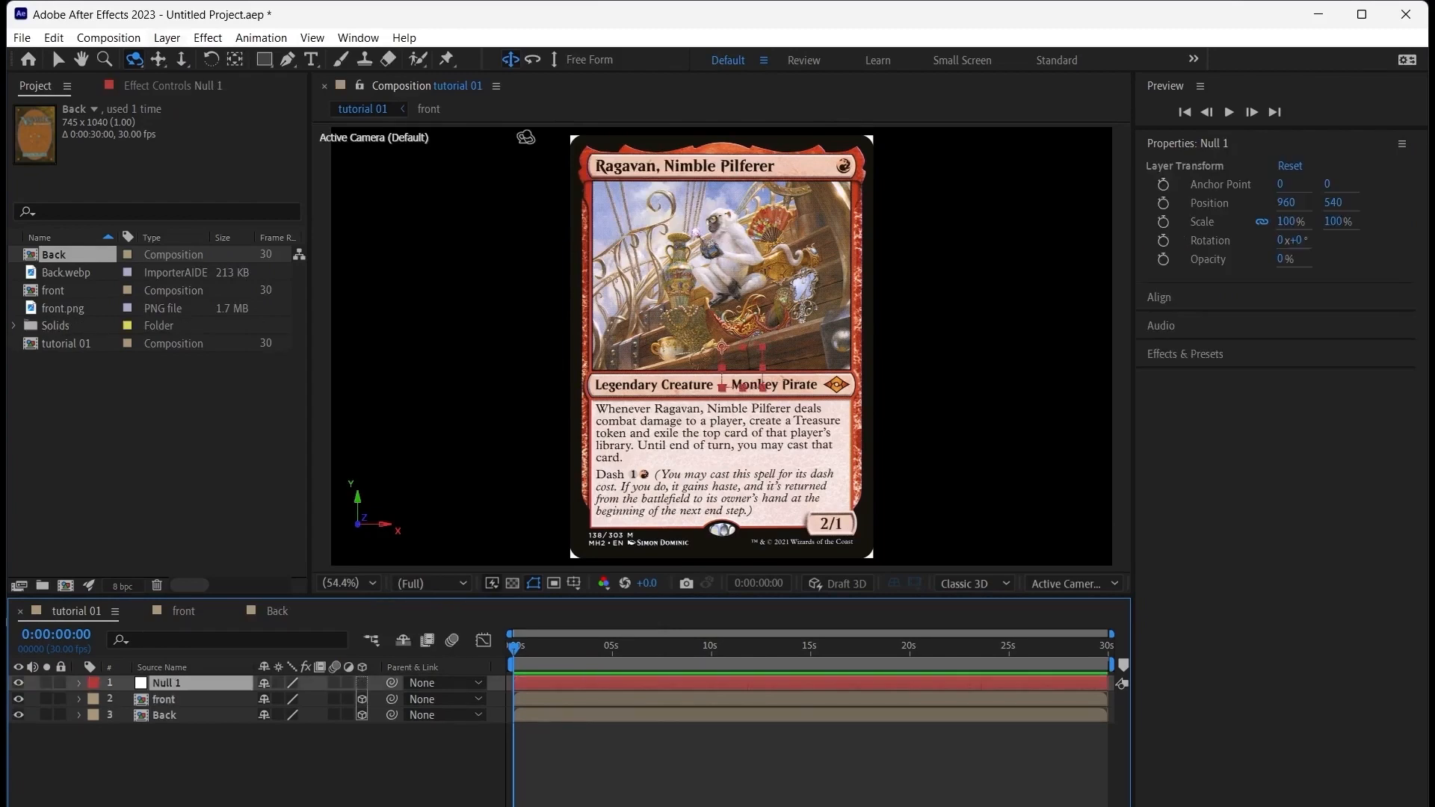
pyautogui.moveTo(209, 685); pyautogui.dragTo(196, 705)
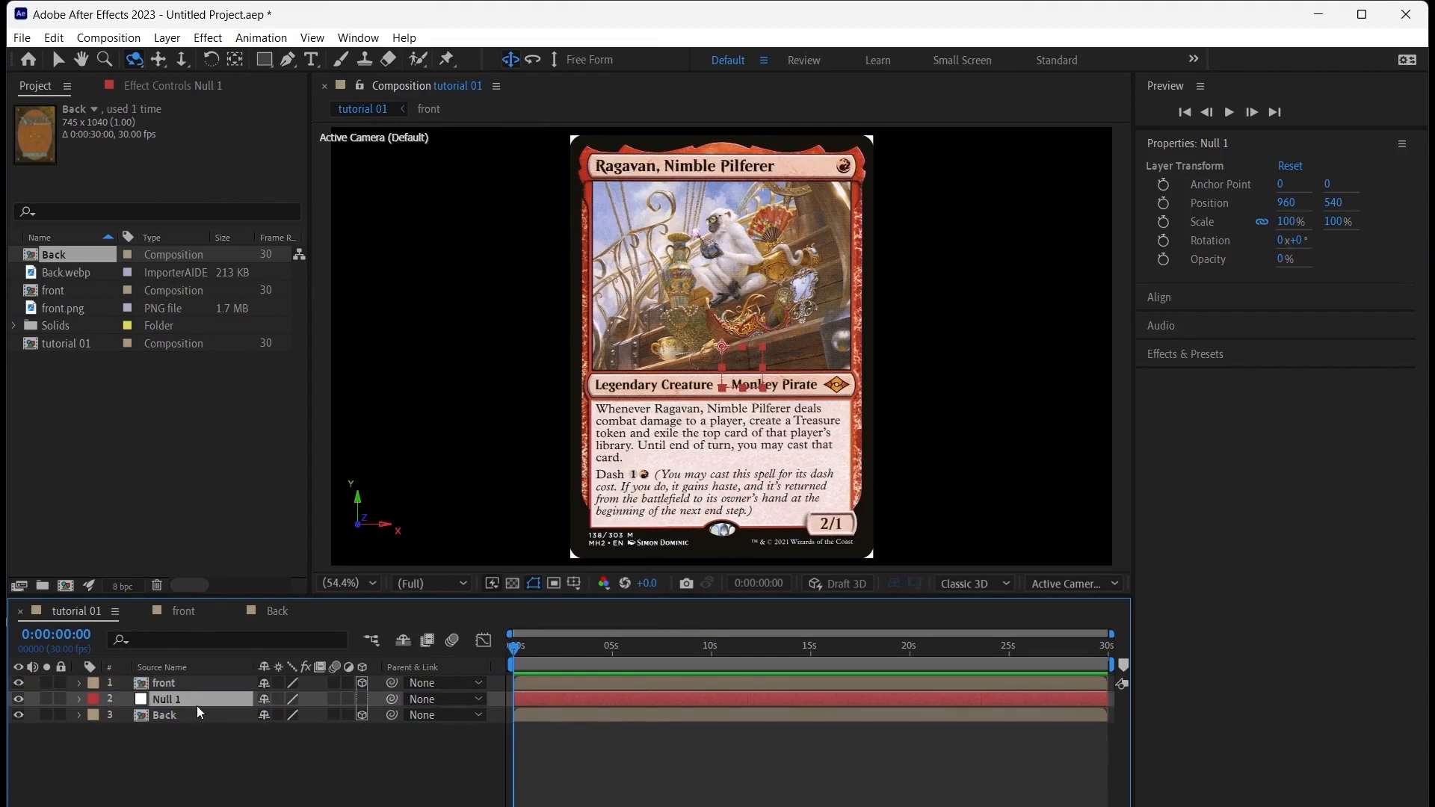
pyautogui.click(362, 699)
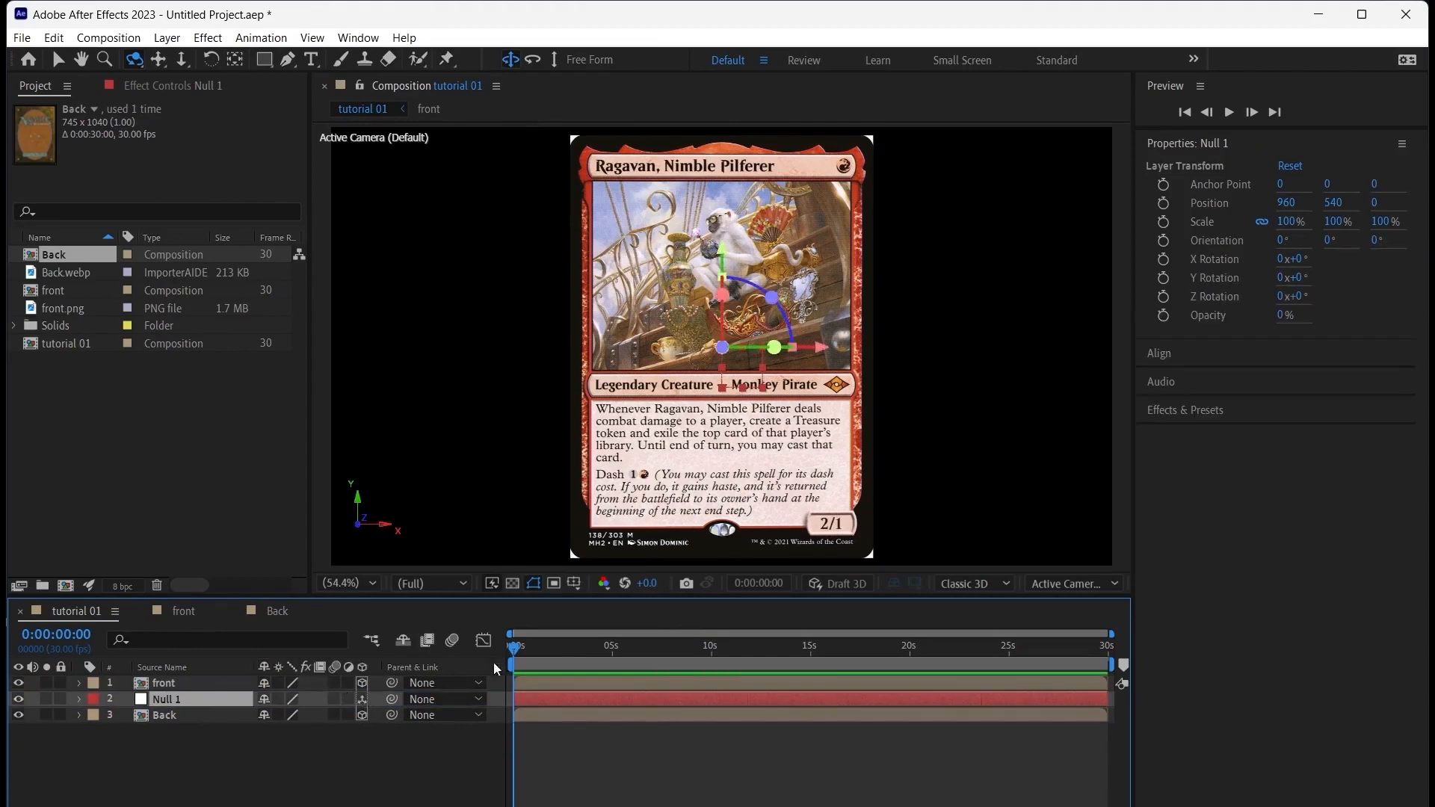
# Set Null 1's Z position to 0.5 and parent both the front and Back layers to it
pyautogui.click(1374, 210)
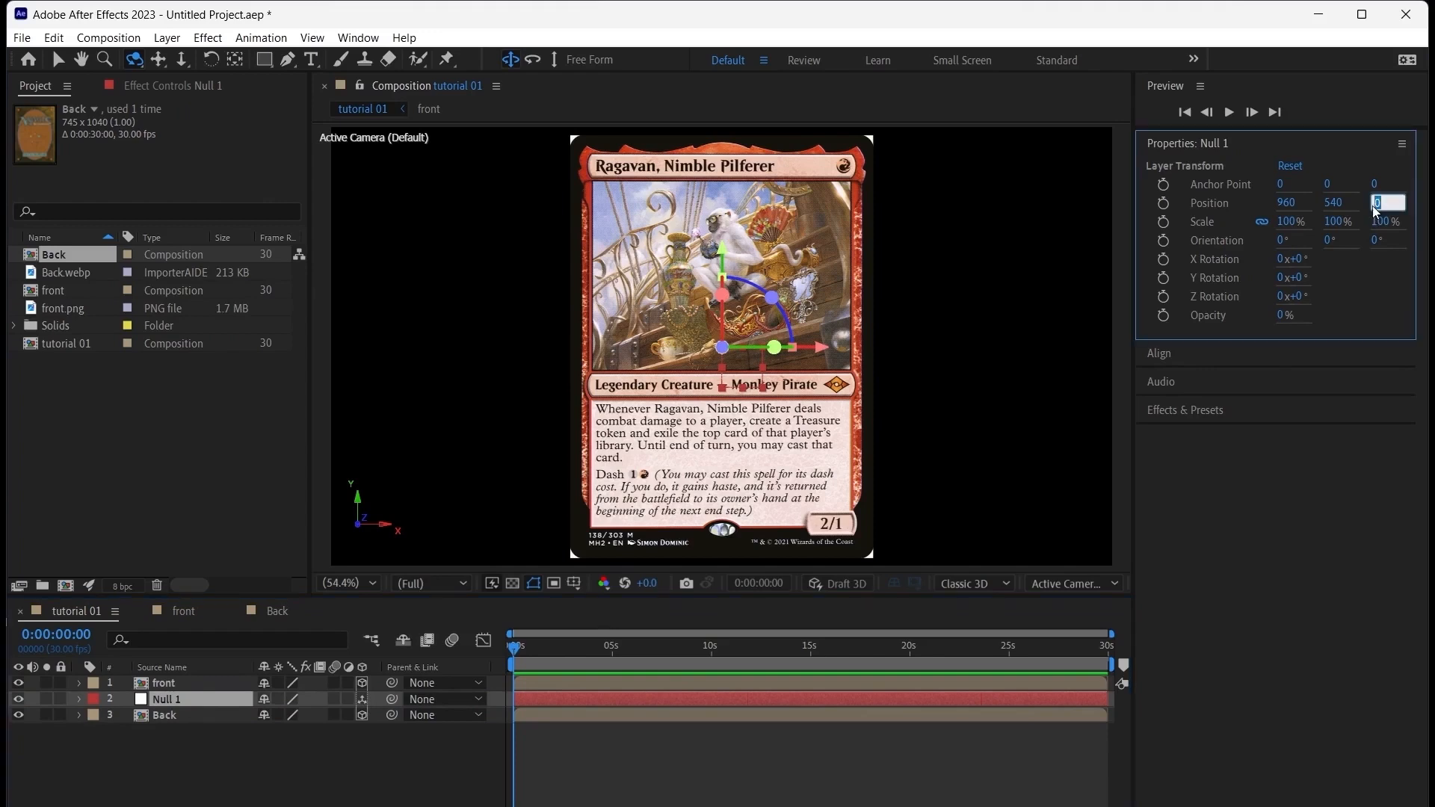
pyautogui.write('0.5')
pyautogui.press('Return')
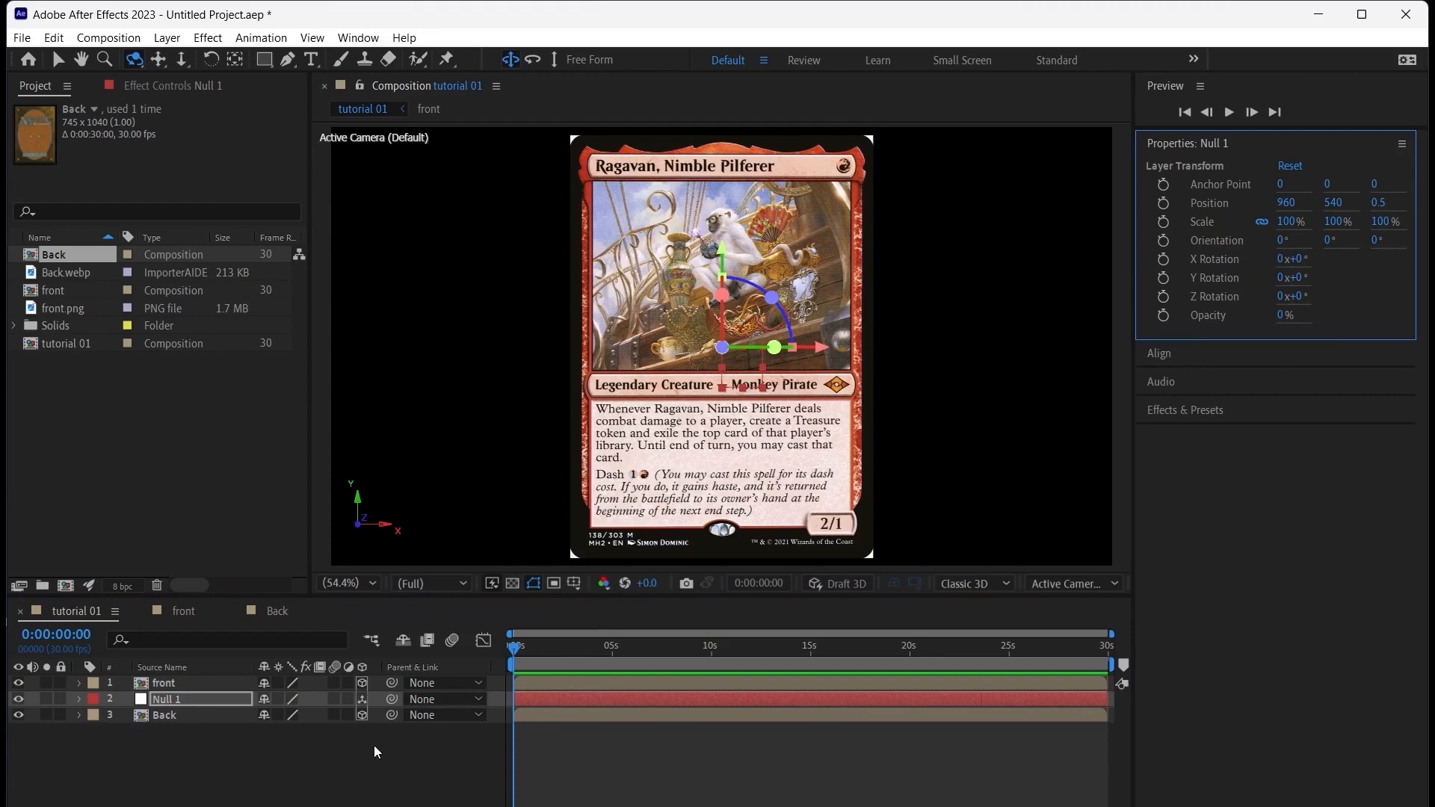
pyautogui.moveTo(391, 682); pyautogui.dragTo(222, 694)
pyautogui.moveTo(390, 715); pyautogui.dragTo(215, 696)
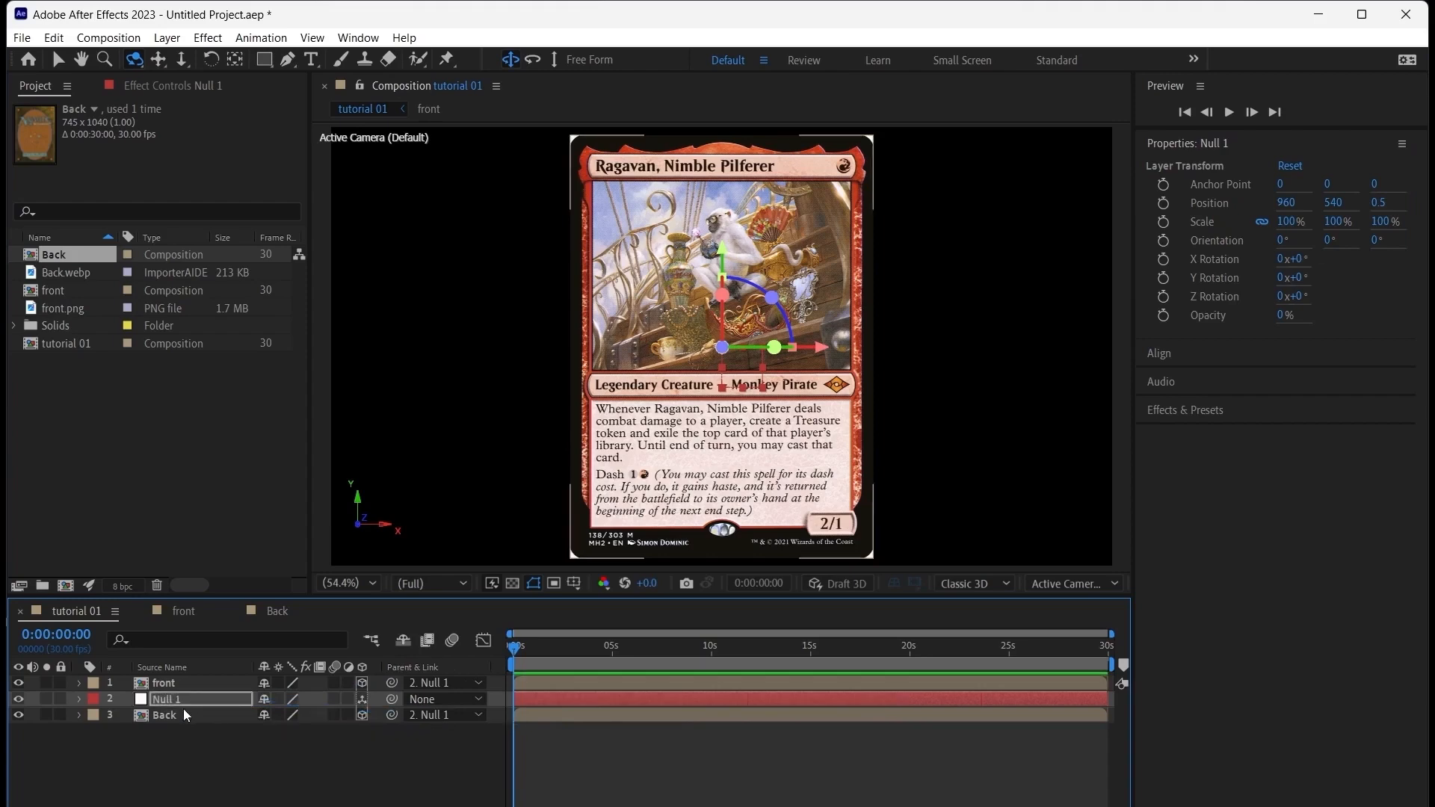
# Try rotating Null 1 around its Y axis and undo the rotation
pyautogui.moveTo(1293, 284); pyautogui.dragTo(867, 355)
pyautogui.hotkey('ctrl', 'z')
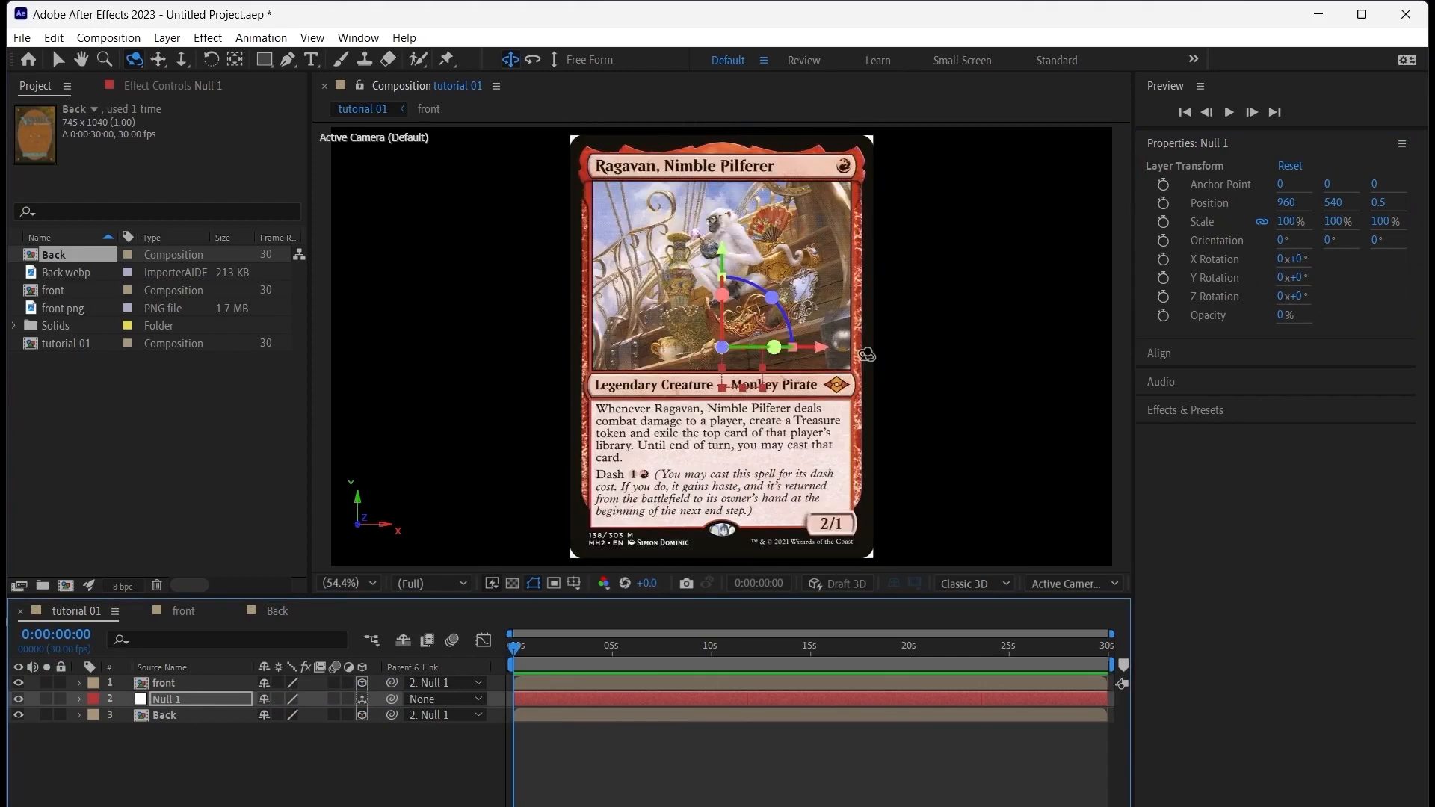
pyautogui.click(864, 790)
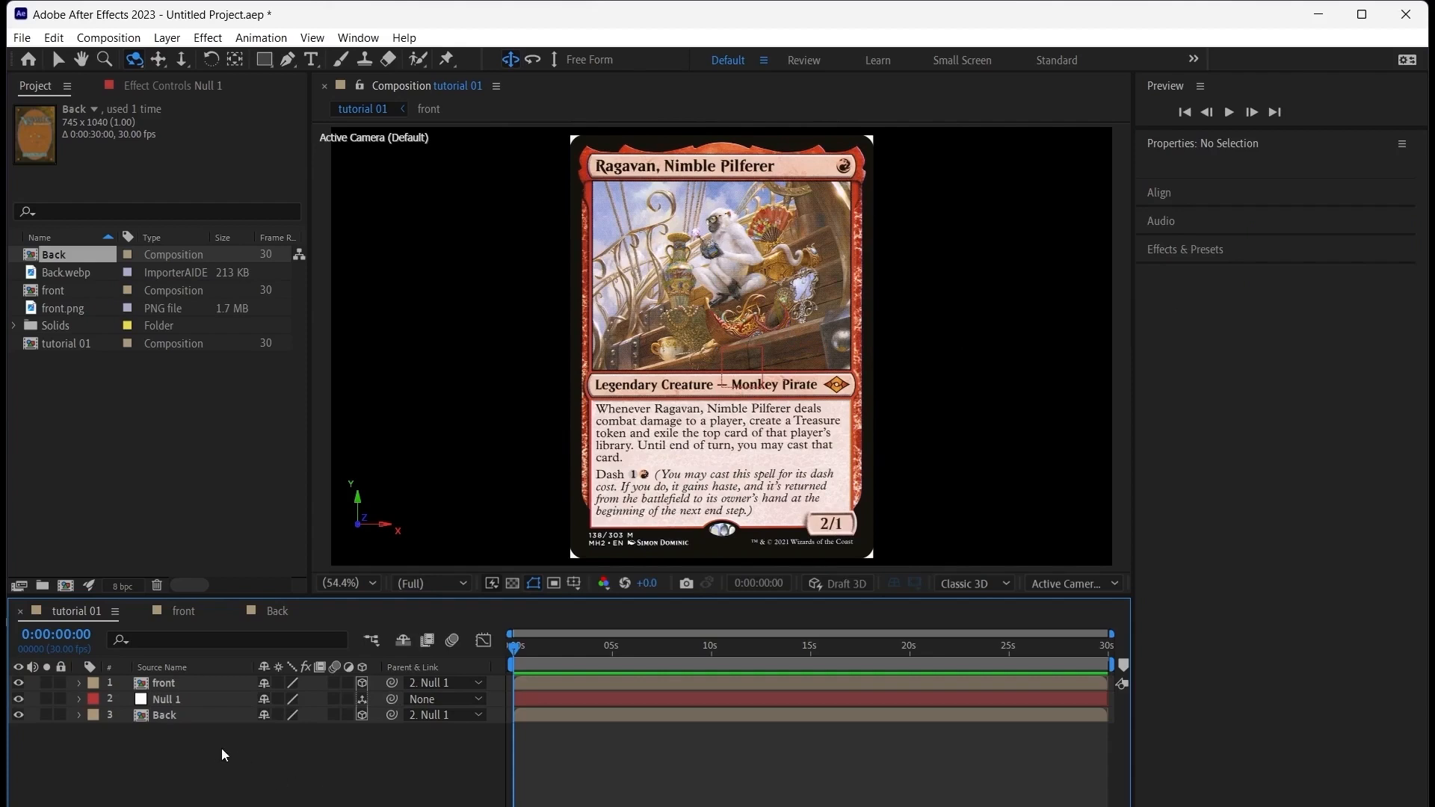
# Open the Back composition and add a rectangle shape layer that fills the whole frame
pyautogui.doubleClick(164, 714)
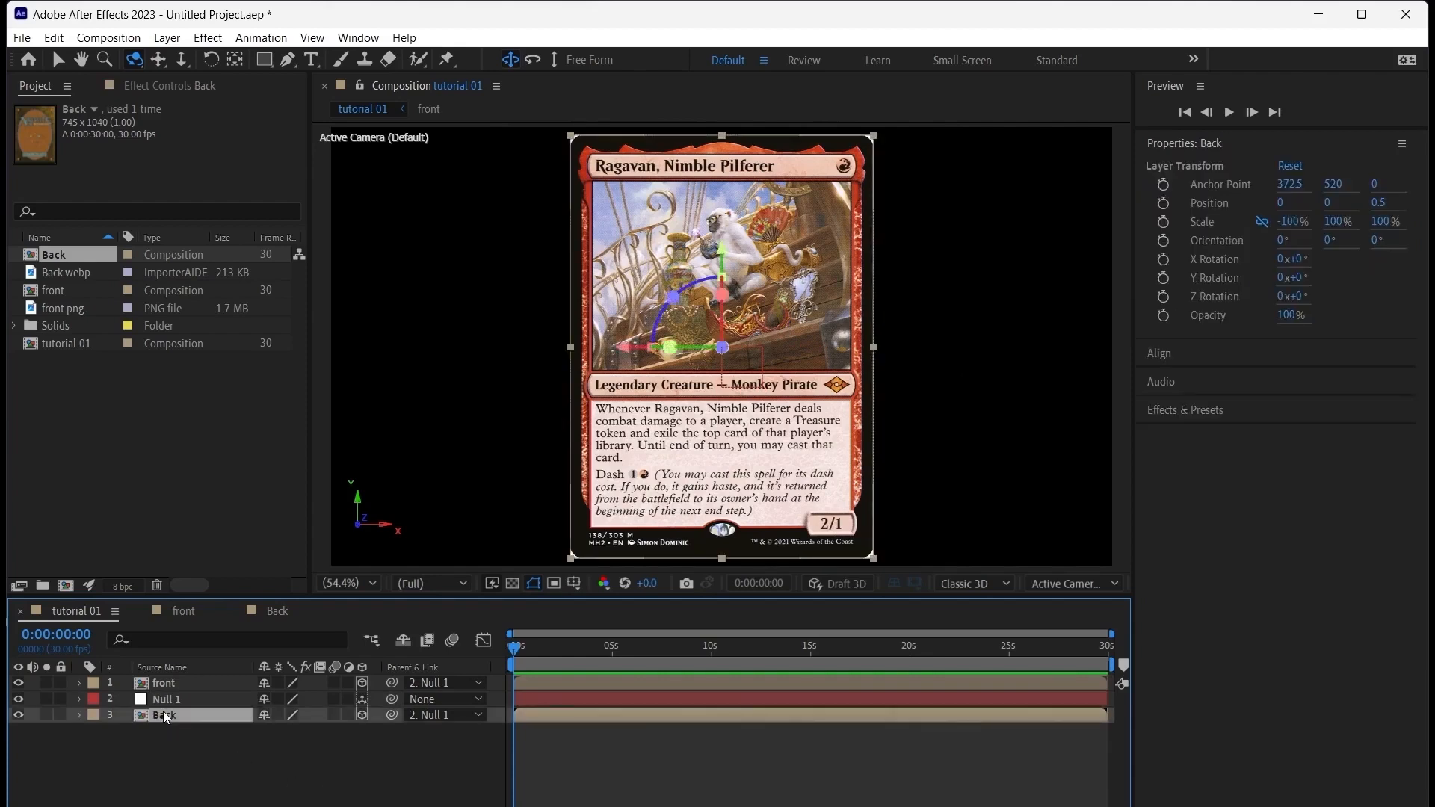
pyautogui.press('F2')
pyautogui.doubleClick(264, 59)
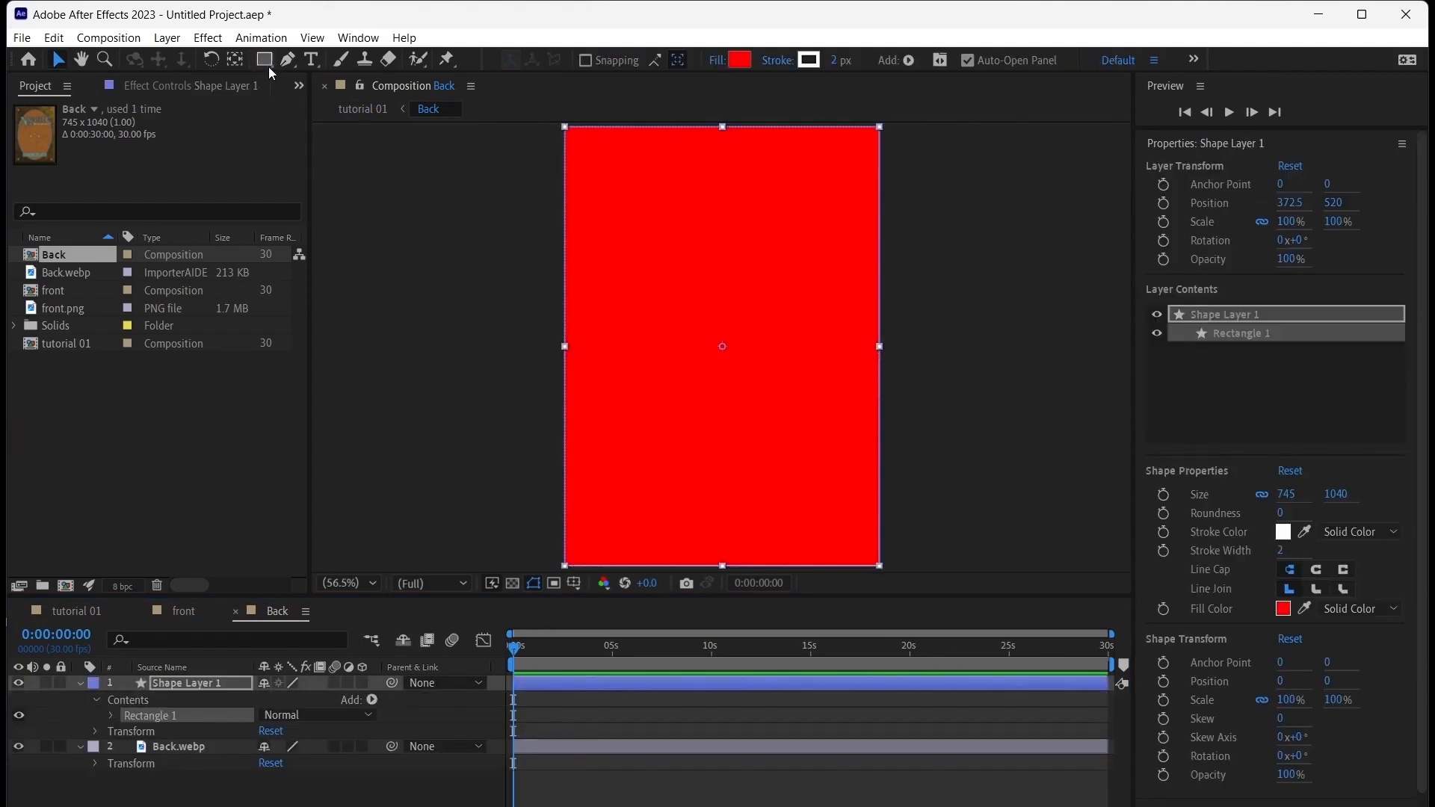
pyautogui.click(268, 66)
pyautogui.click(271, 61)
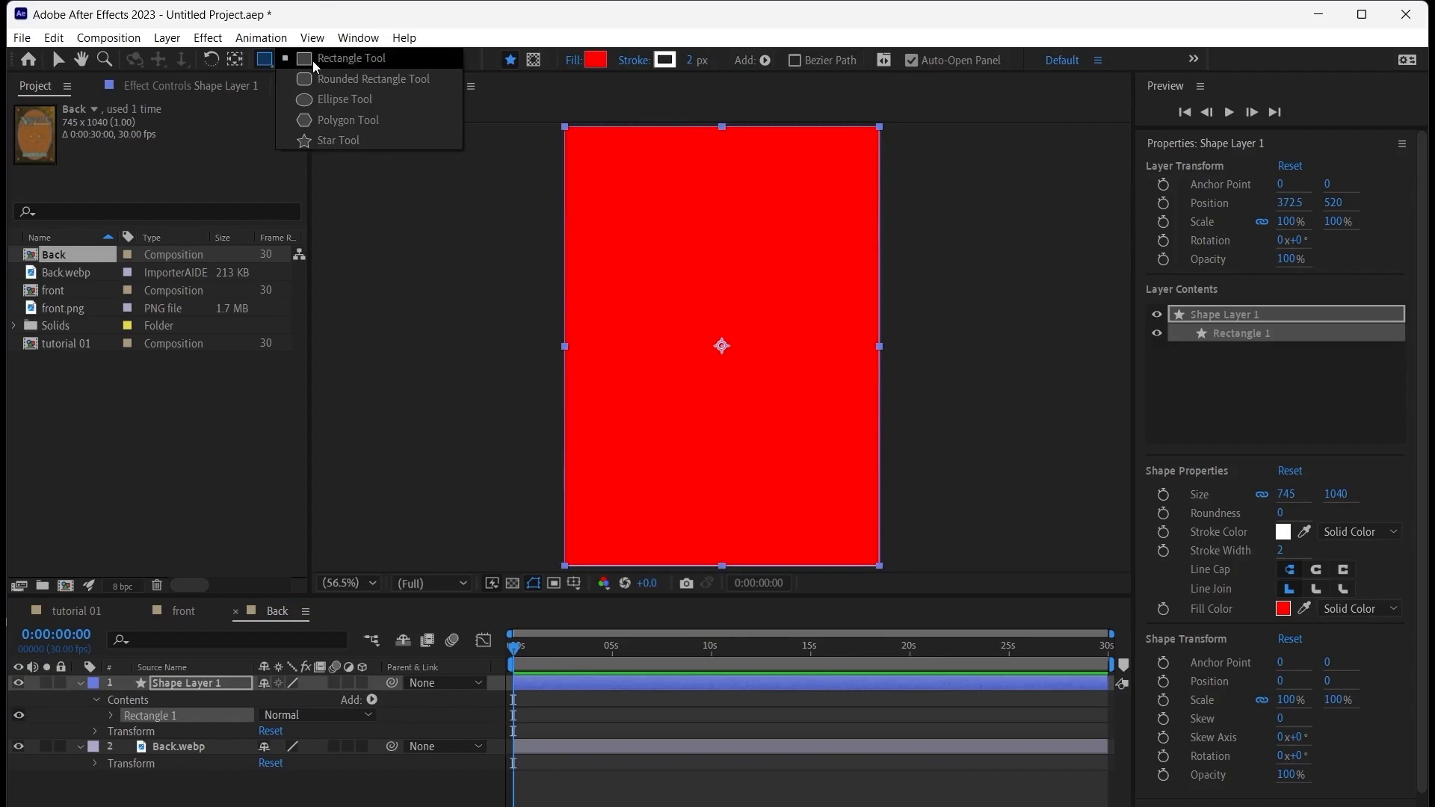
pyautogui.click(268, 66)
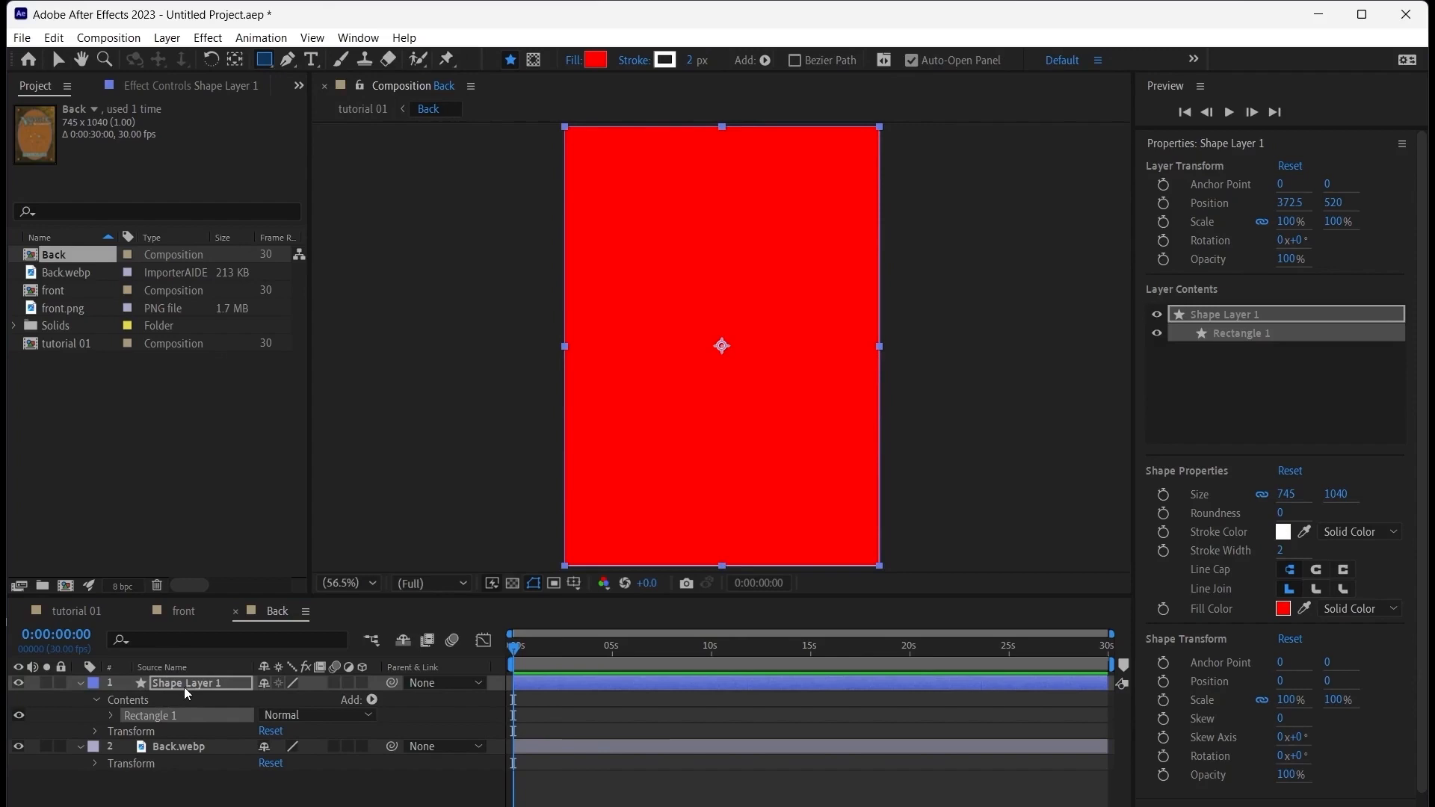
# Round the rectangle's corners by setting the roundness of its path to 43
pyautogui.click(111, 716)
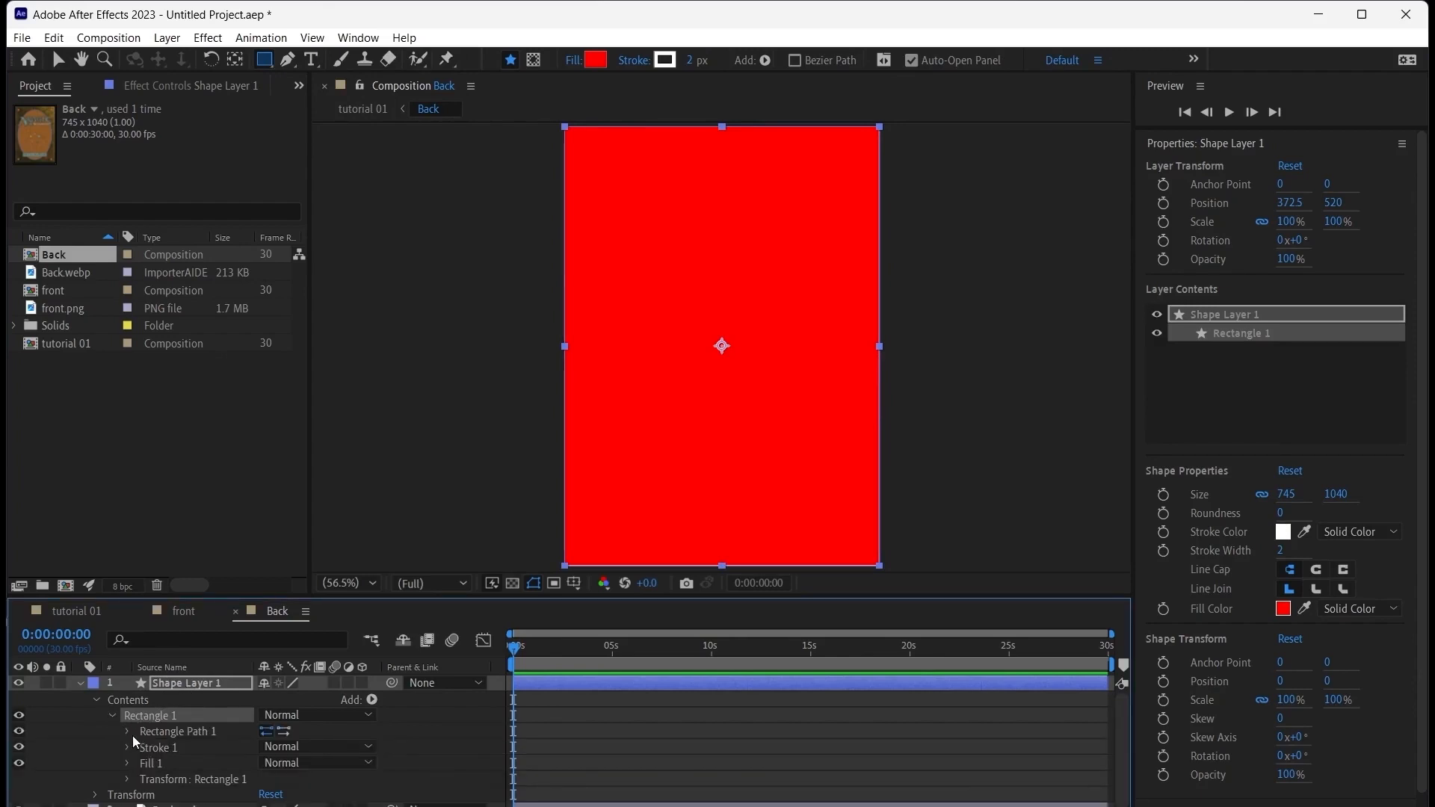
pyautogui.click(128, 733)
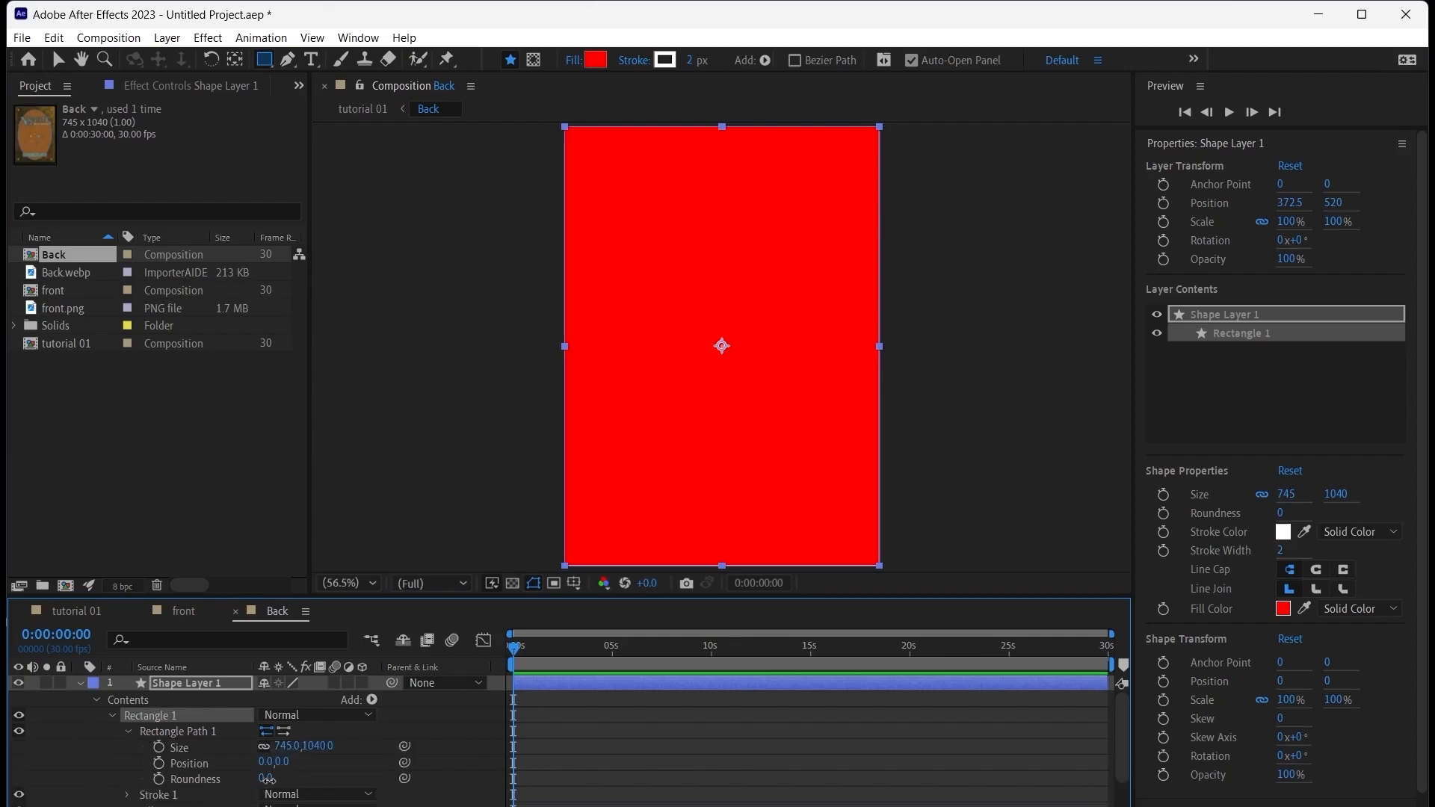
pyautogui.moveTo(266, 778); pyautogui.dragTo(315, 791)
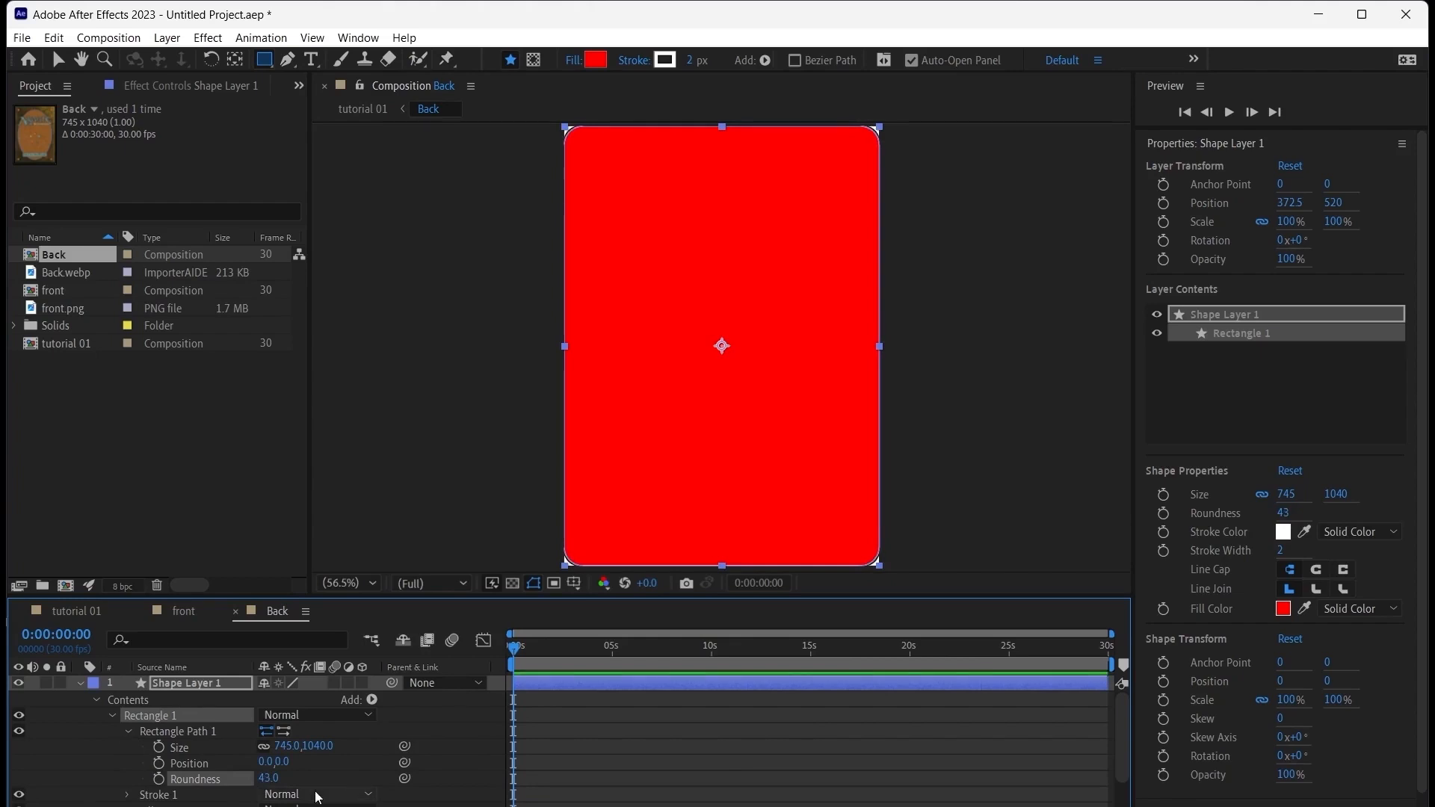
pyautogui.click(80, 683)
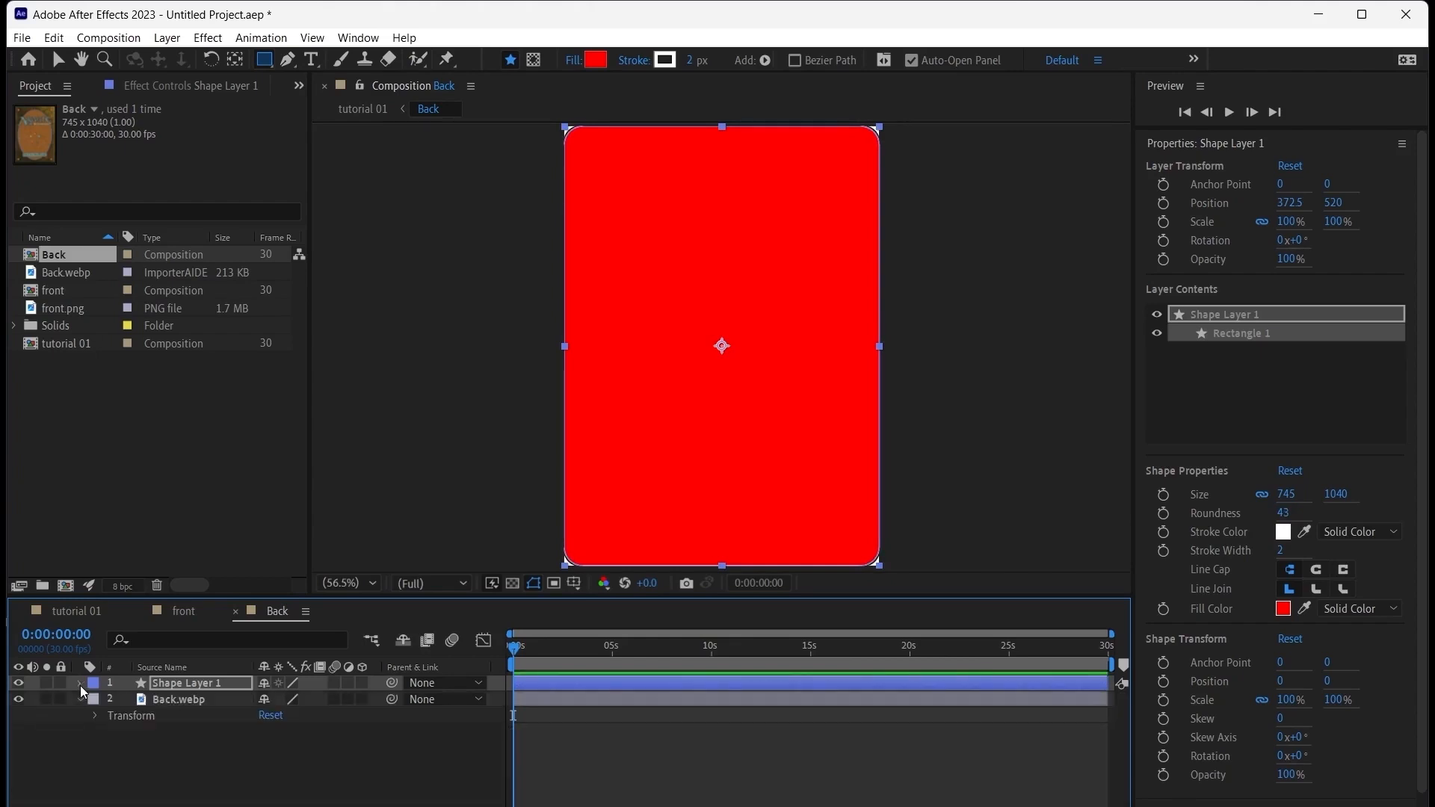
# Use Shape Layer 1 as the track matte of the Back.webp layer to round the card's corners
pyautogui.press('F4')
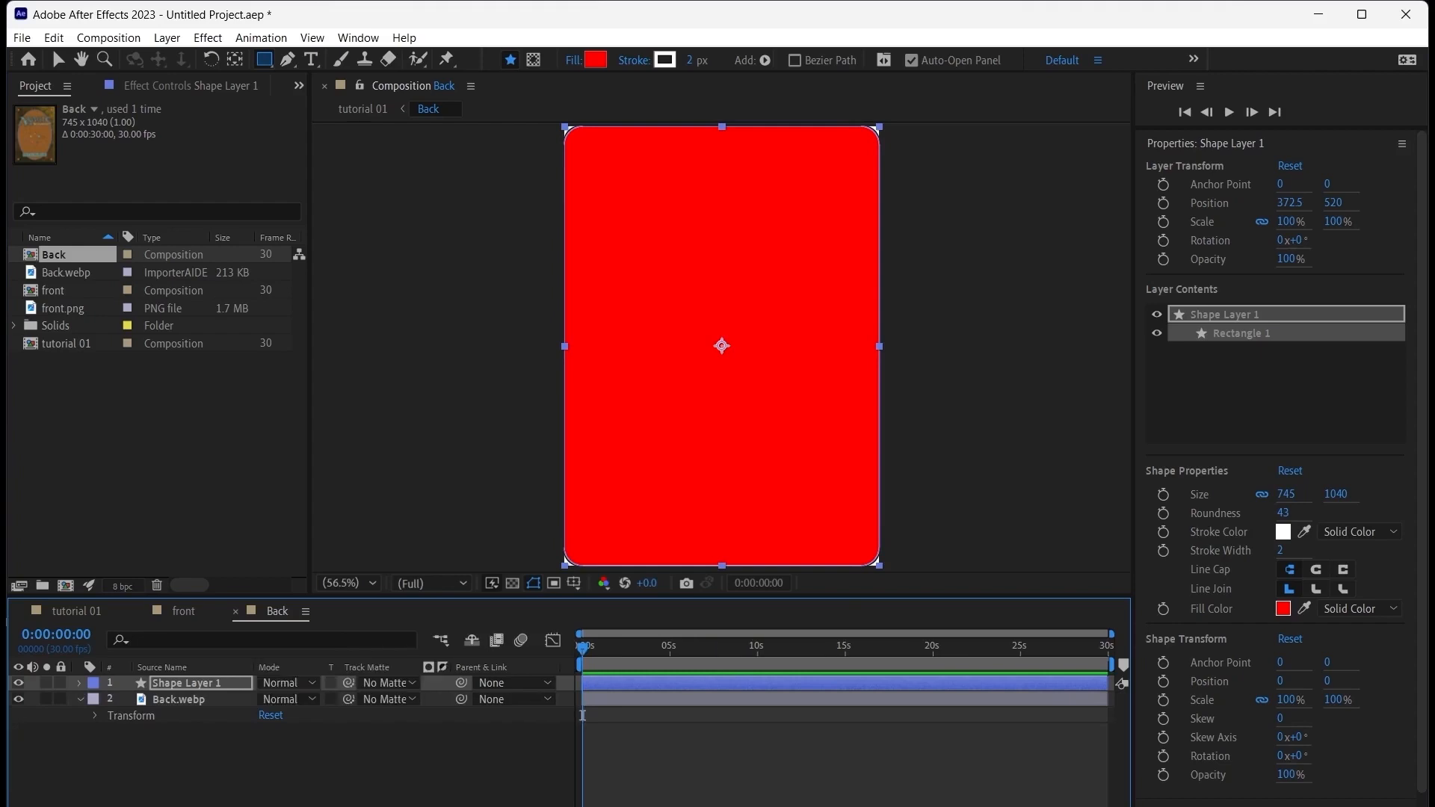
pyautogui.click(388, 699)
pyautogui.click(415, 745)
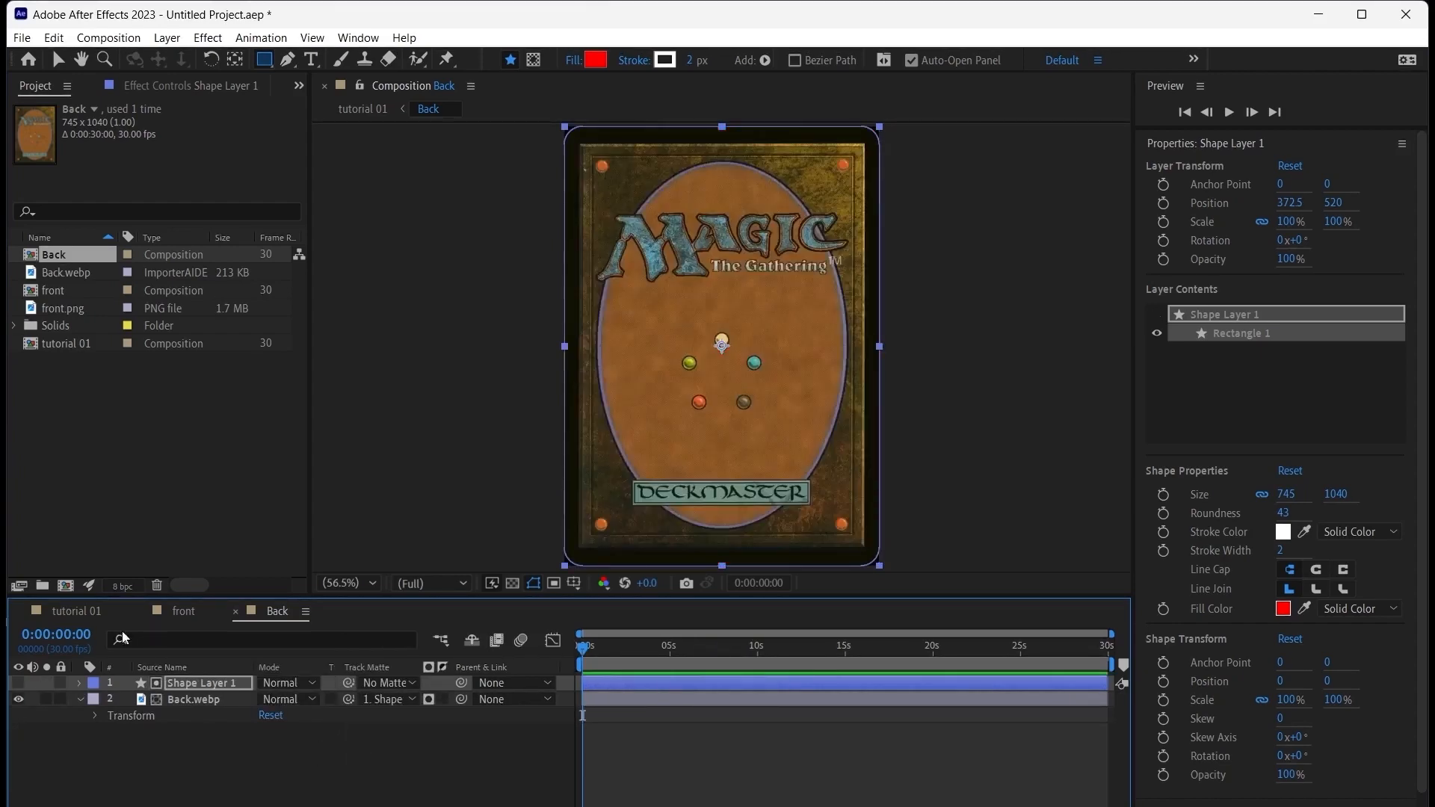
# Return to the tutorial 01 composition and add a position keyframe to Null 1 about one second in
pyautogui.click(82, 611)
pyautogui.click(307, 759)
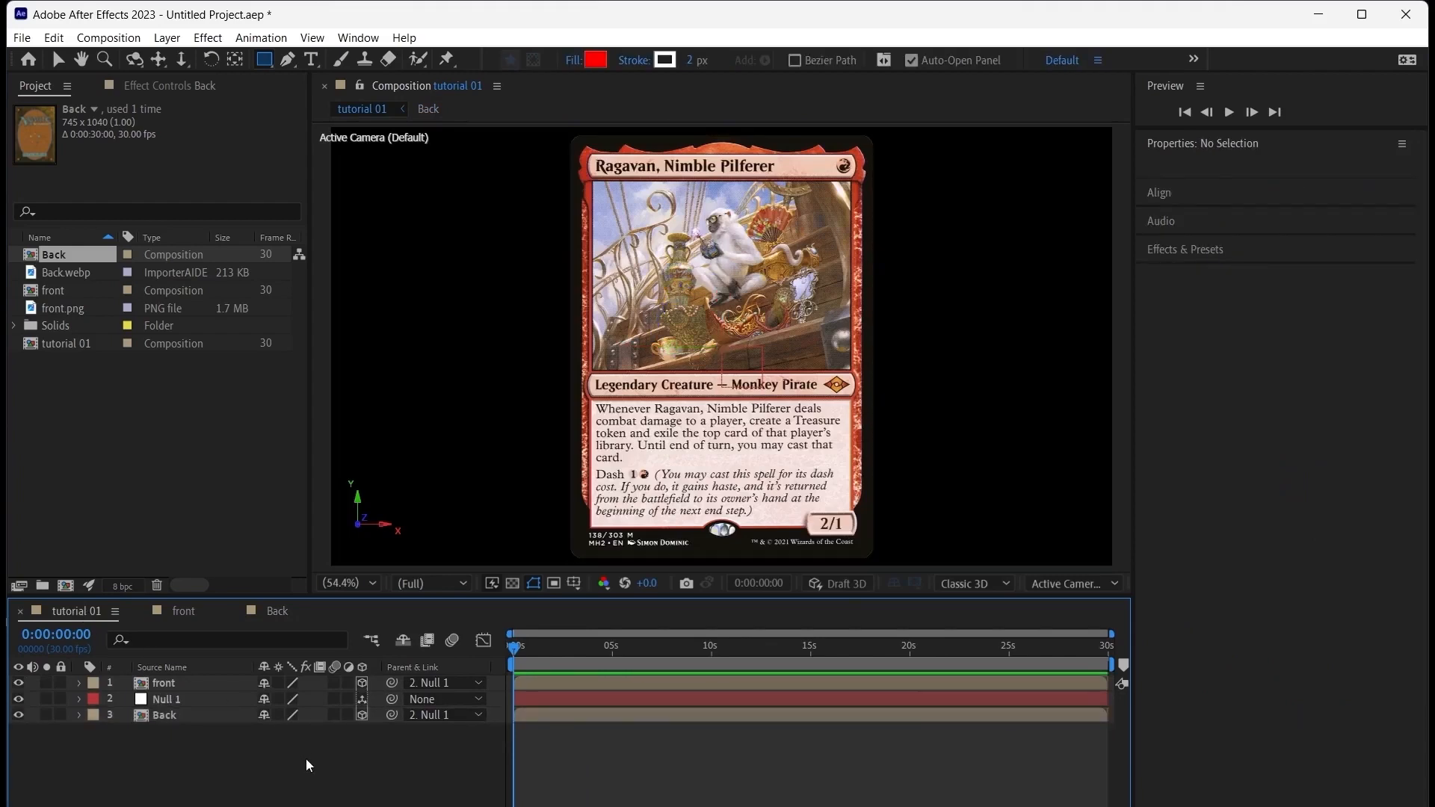
pyautogui.click(202, 704)
pyautogui.hotkey('shift', 'pagedown')
pyautogui.hotkey('shift', 'pagedown')
pyautogui.hotkey('shift', 'pagedown')
pyautogui.click(1163, 203)
# Keyframe Null 1's Z position at 1000 at 0:00:00:20, ahead of the existing position keyframe
pyautogui.hotkey('shift', 'pageup')
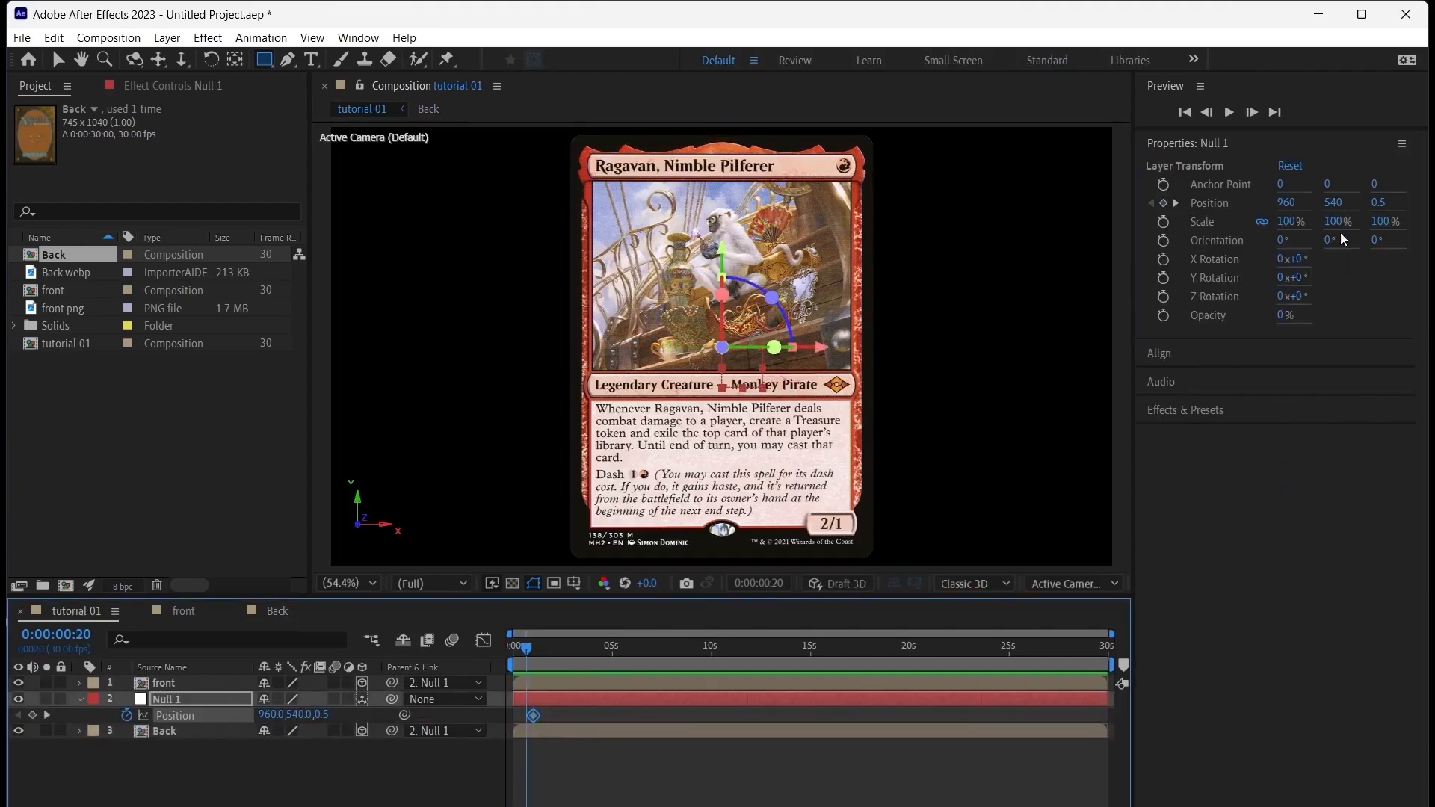
pyautogui.moveTo(1379, 203); pyautogui.dragTo(1387, 201)
pyautogui.click(1383, 202)
pyautogui.write('1000')
pyautogui.press('Return')
pyautogui.moveTo(526, 649)
pyautogui.mouseDown()
pyautogui.moveTo(555, 675)
pyautogui.moveTo(526, 649)
pyautogui.mouseUp()
pyautogui.click(307, 770)
pyautogui.click(175, 700)
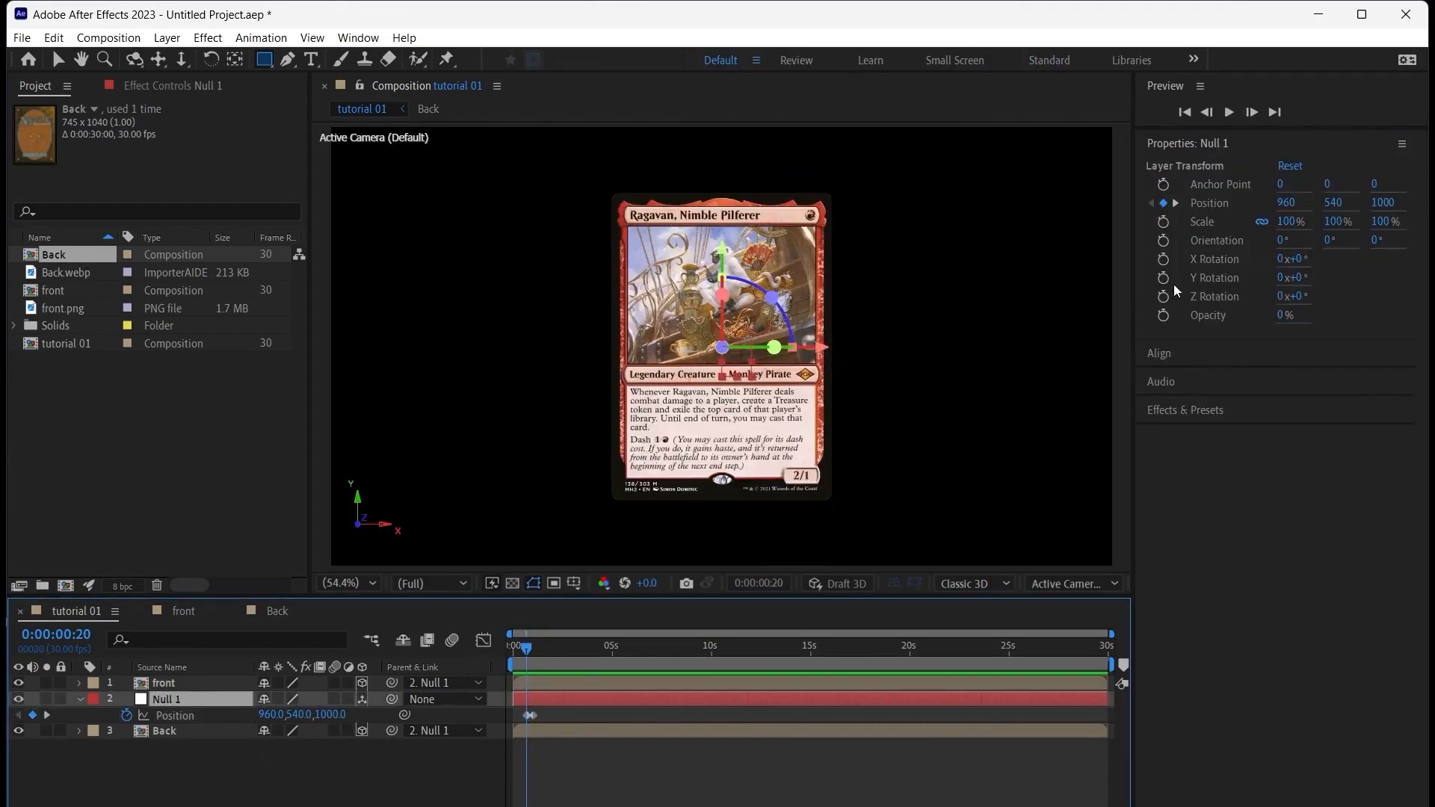
# Keyframe Null 1's Y rotation from 0° at 0:00:00:20 to two full revolutions at the last position keyframe
pyautogui.click(1163, 278)
pyautogui.hotkey('shift', 'pagedown')
pyautogui.click(1297, 279)
pyautogui.click(1280, 278)
pyautogui.write('1')
pyautogui.press('Return')
# Preview the card's spin and movement from the start of the timeline
pyautogui.press('Home')
pyautogui.press('space')
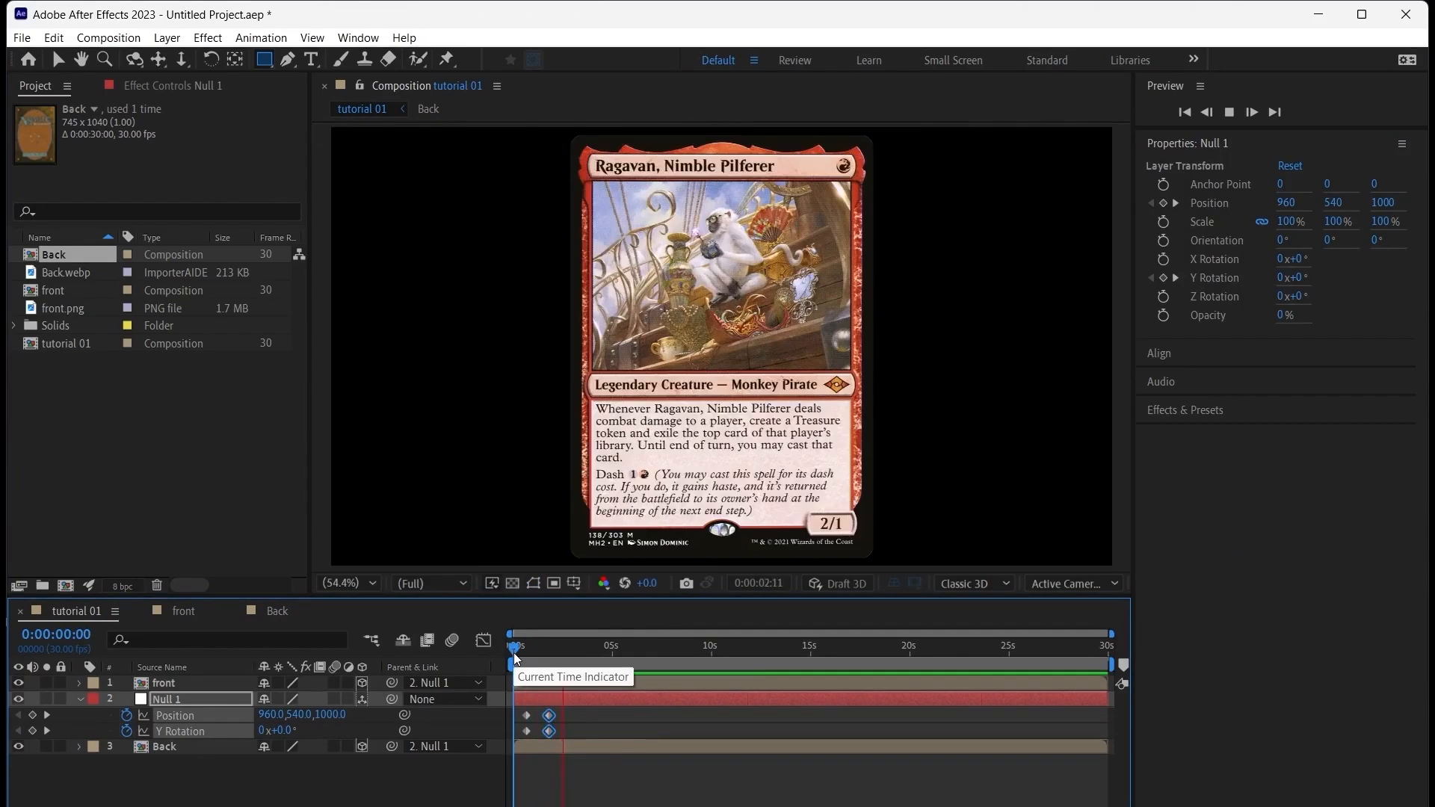
pyautogui.press('space')
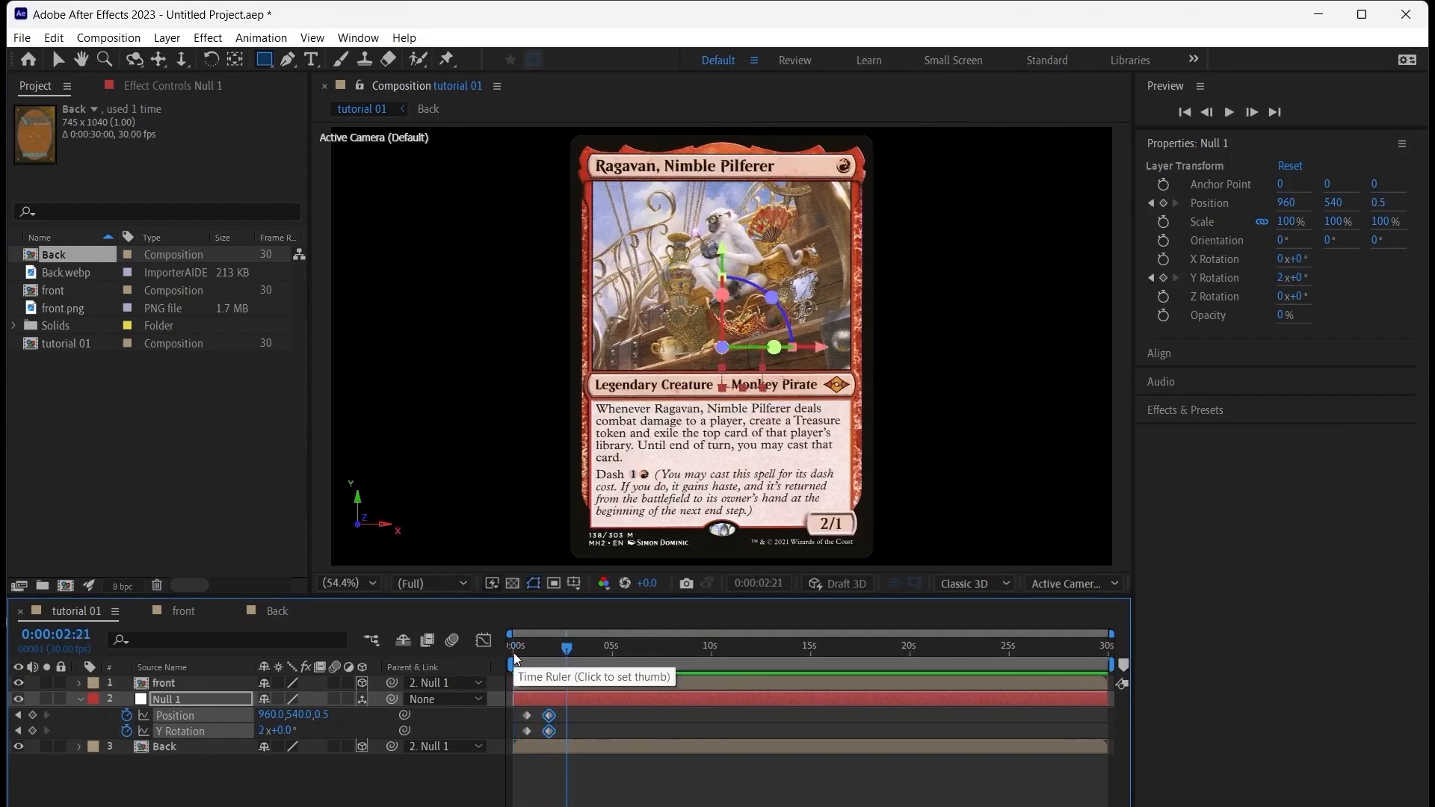
pyautogui.click(444, 791)
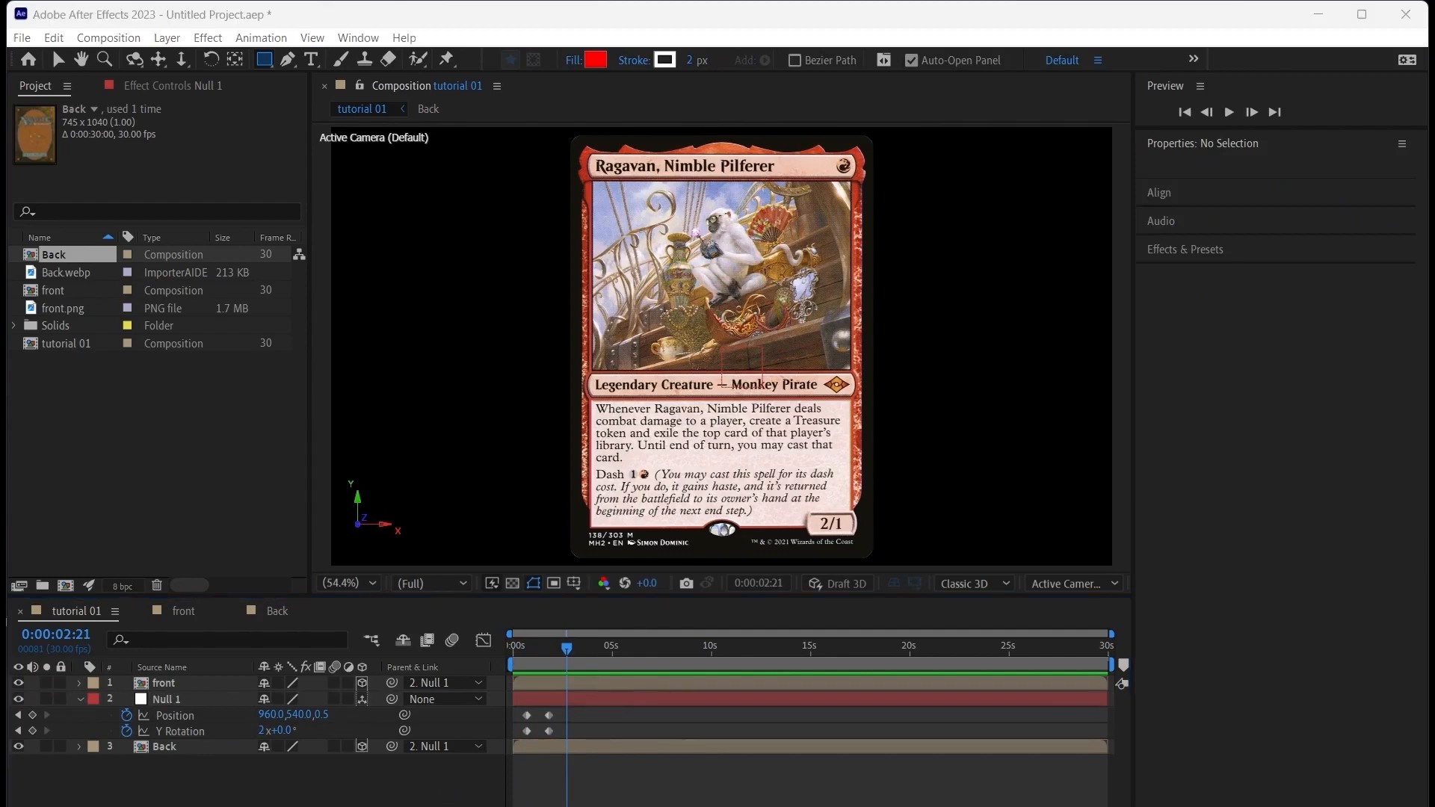
# Collapse Null 1's keyframed properties and lock the front and Back layers
pyautogui.click(79, 700)
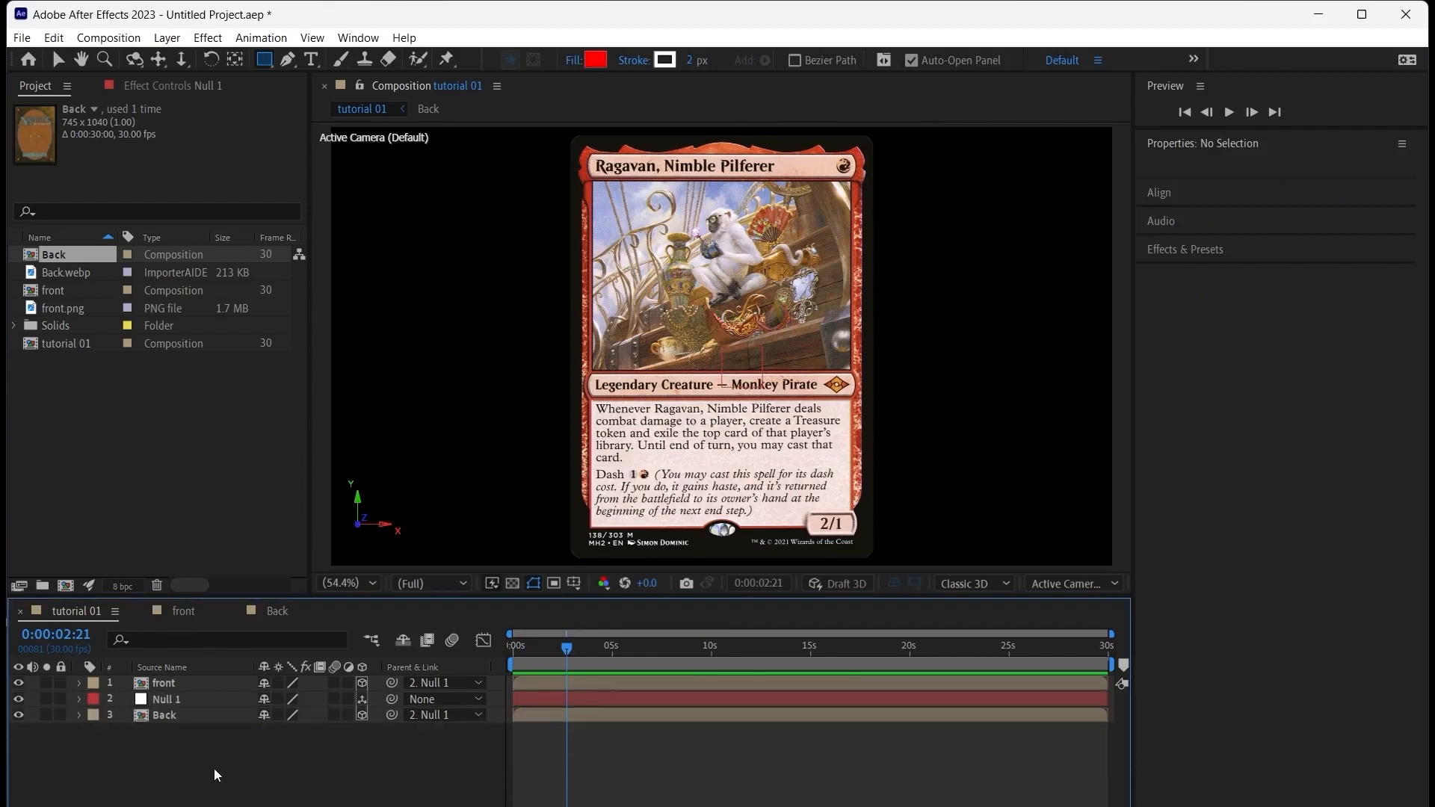
pyautogui.click(172, 685)
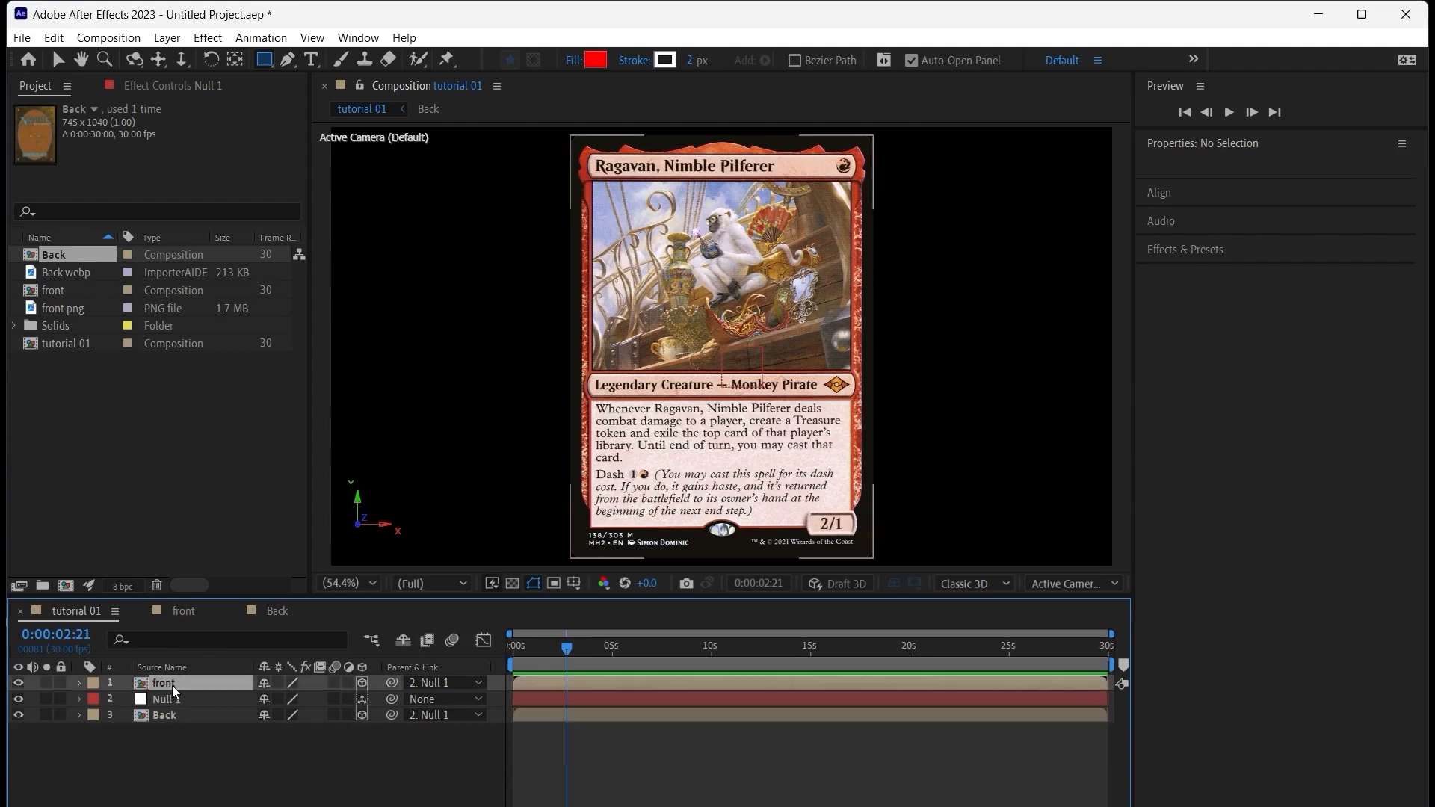
pyautogui.click(59, 683)
pyautogui.click(60, 716)
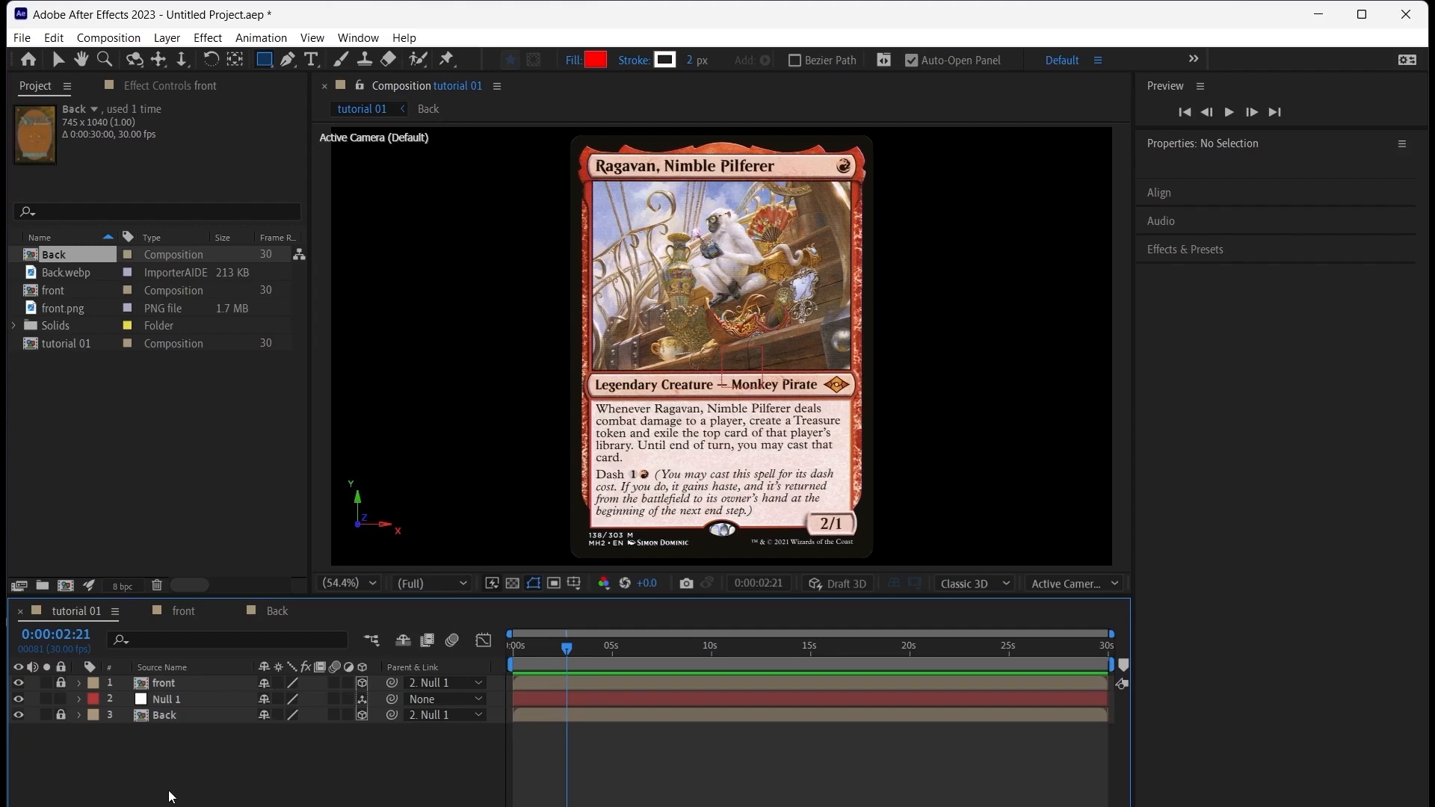
# Rename the null object layer to Ragavan
pyautogui.click(175, 698)
pyautogui.press('Return')
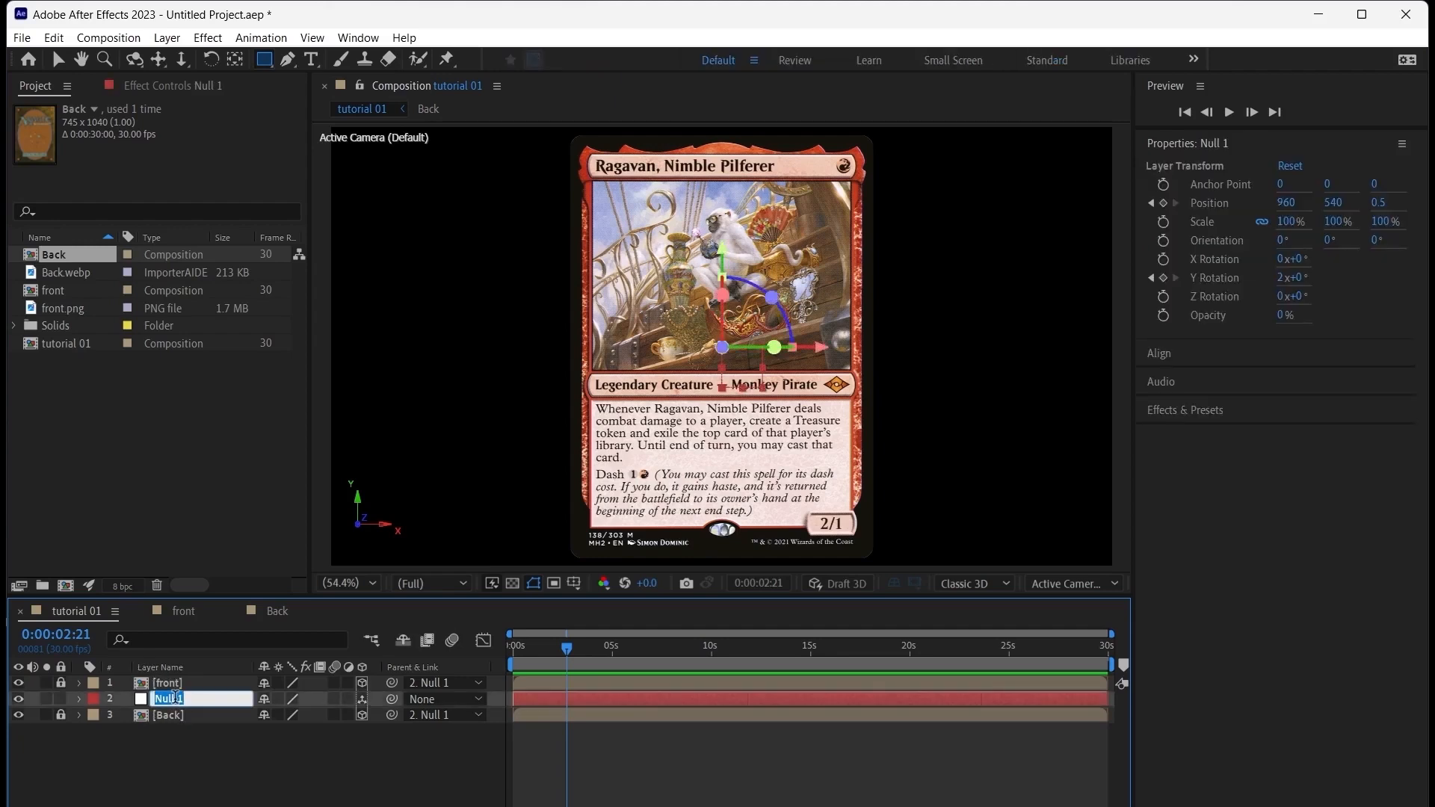
pyautogui.write('Ragavan')
pyautogui.press('Return')
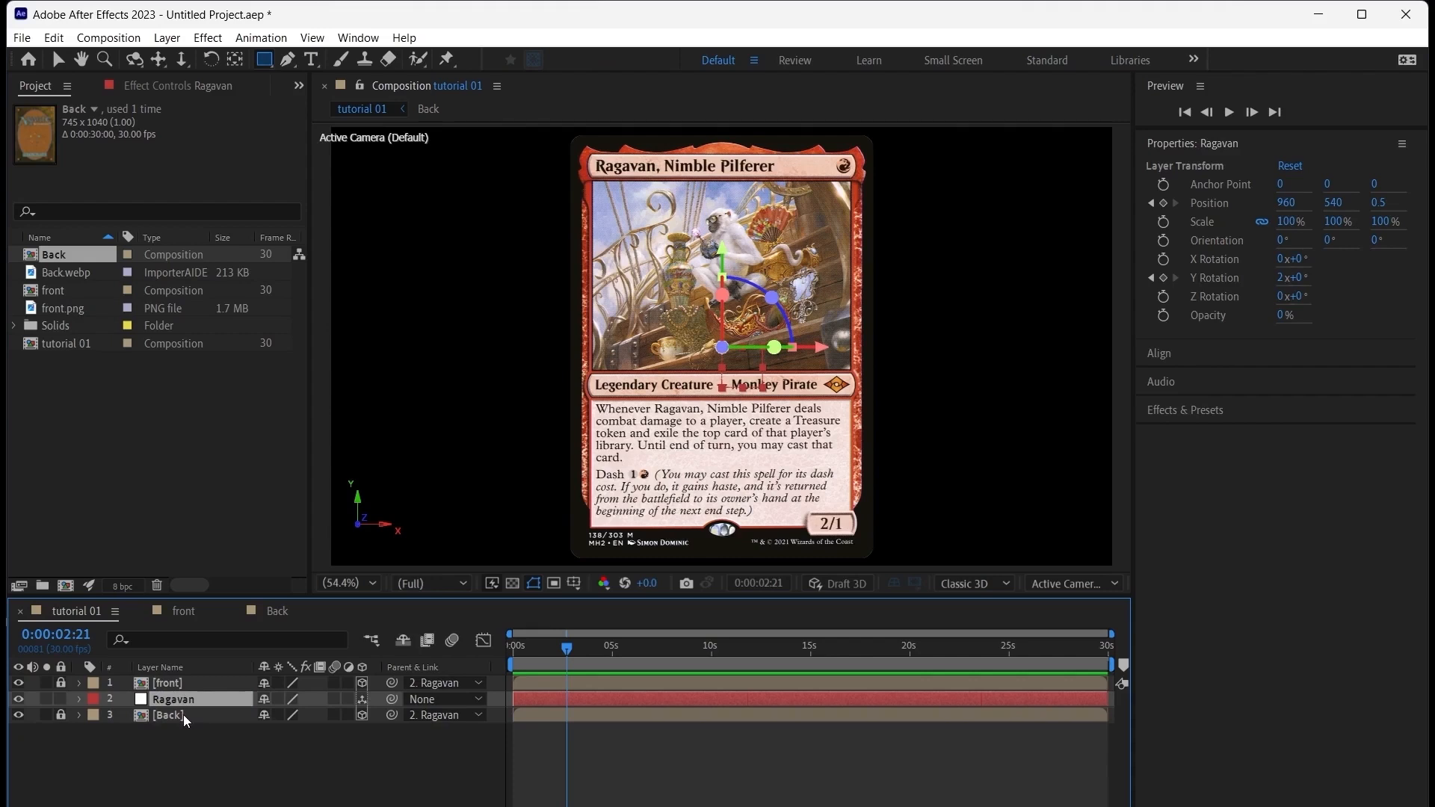
pyautogui.click(240, 770)
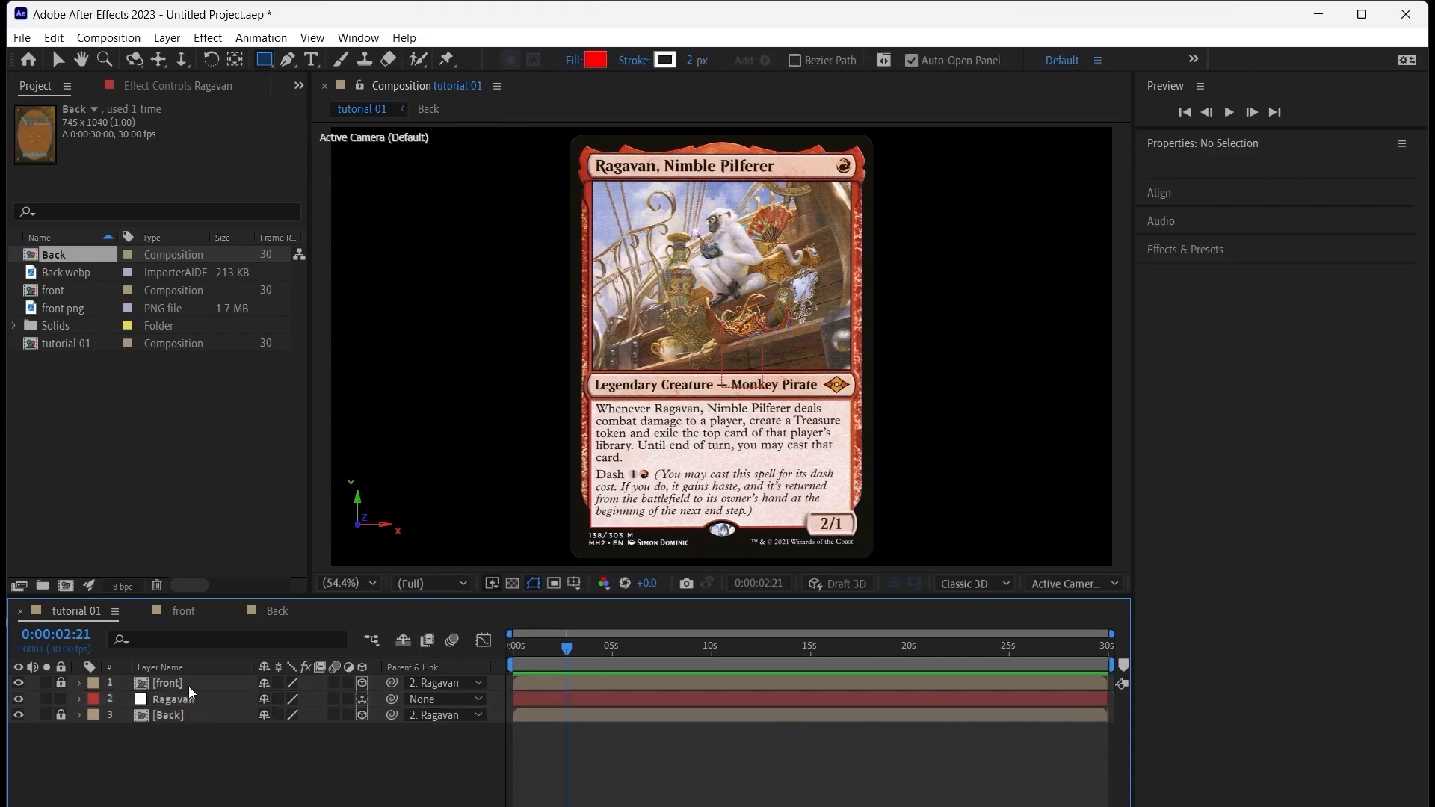
# Mark the front and Back layers as shy and hide shy layers in the timeline
pyautogui.click(263, 686)
pyautogui.click(265, 716)
pyautogui.click(404, 641)
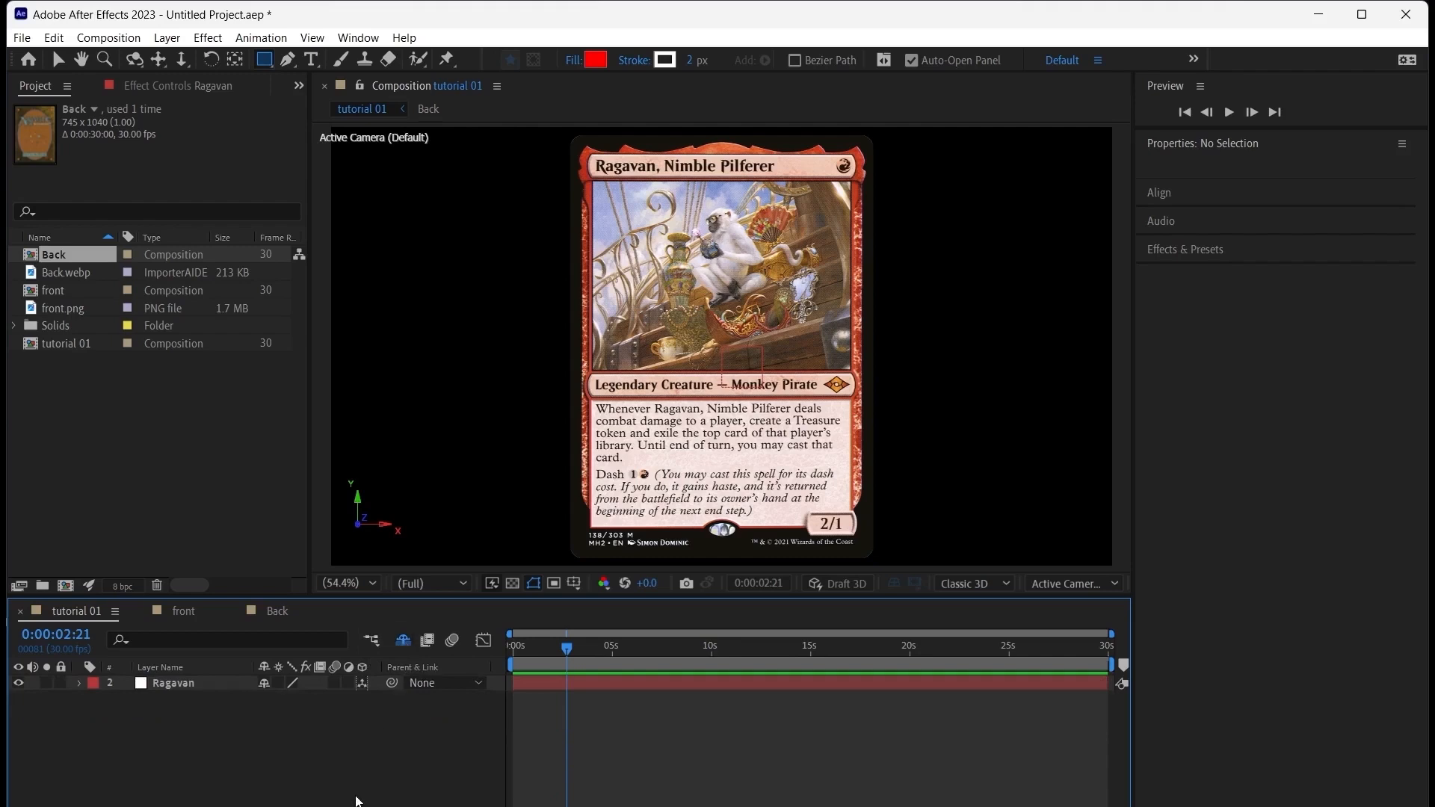